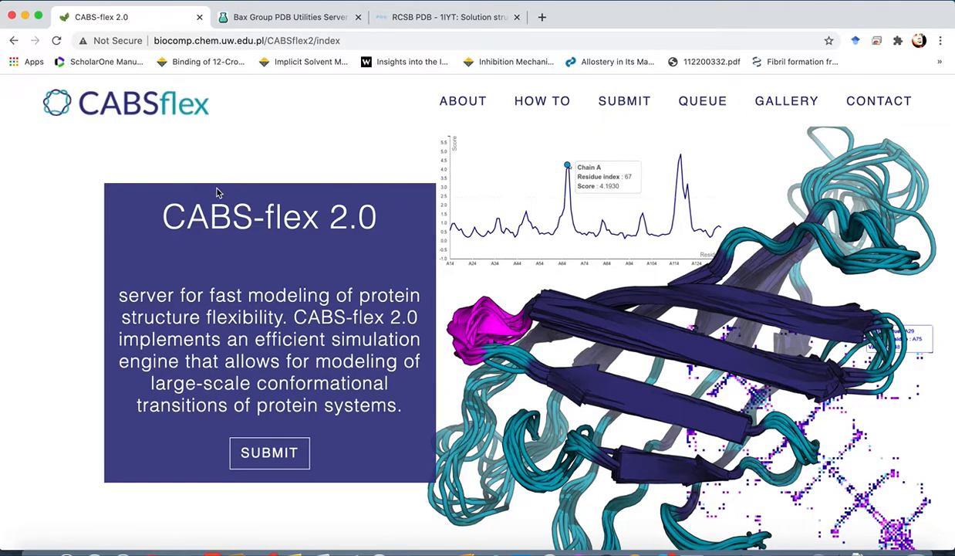
- Open the CABS-flex 2.0 job submission form, and view the Bax Group page for creating extended structures from residue sequences
click(242, 38)
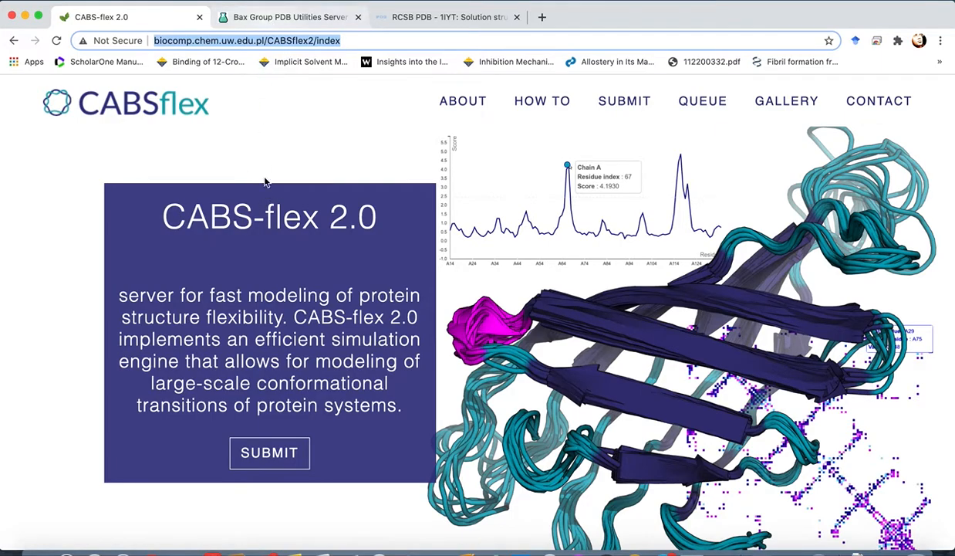
click(270, 458)
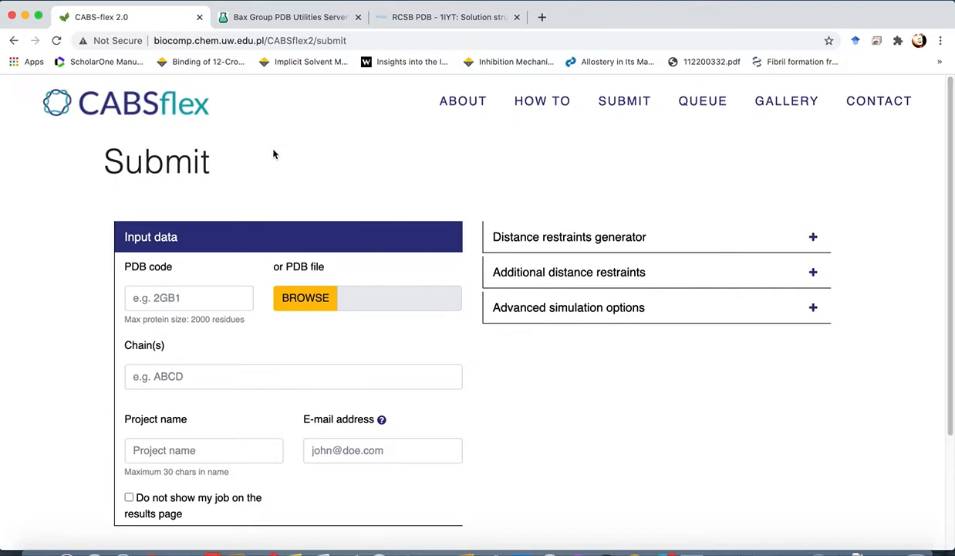
click(285, 19)
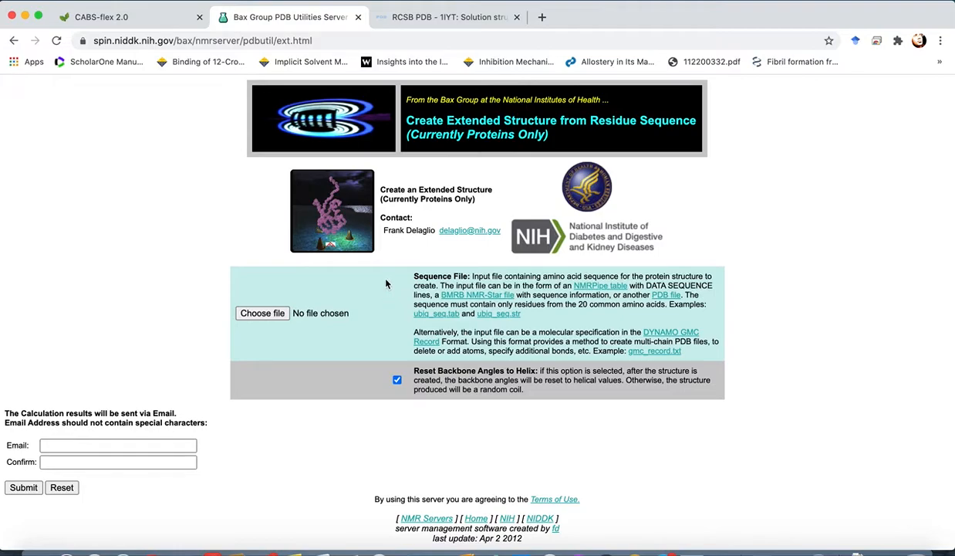
- Review the RCSB PDB entry 1IYT, checking its NMR ensemble, experimental data and macromolecule content
click(424, 28)
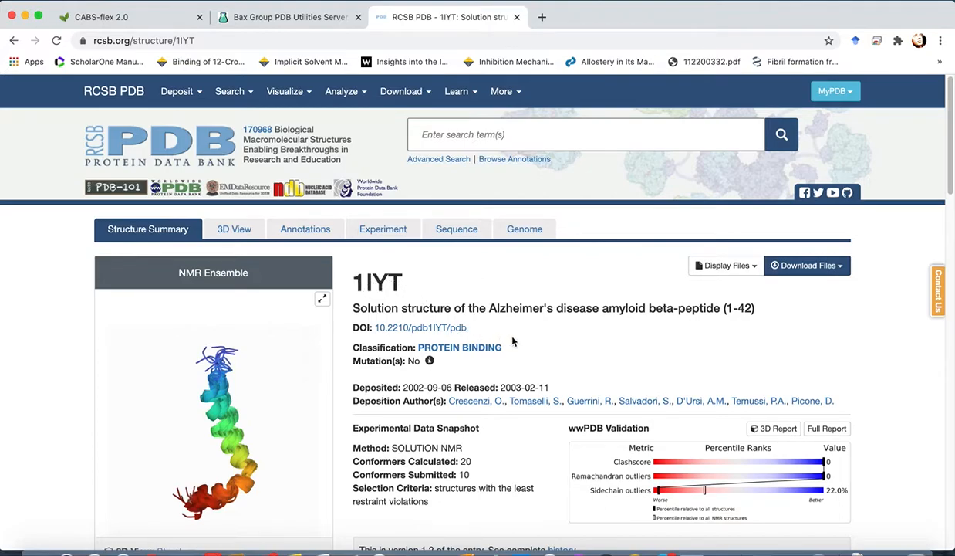
scroll(512, 341, down, 1)
scroll(511, 341, down, 3)
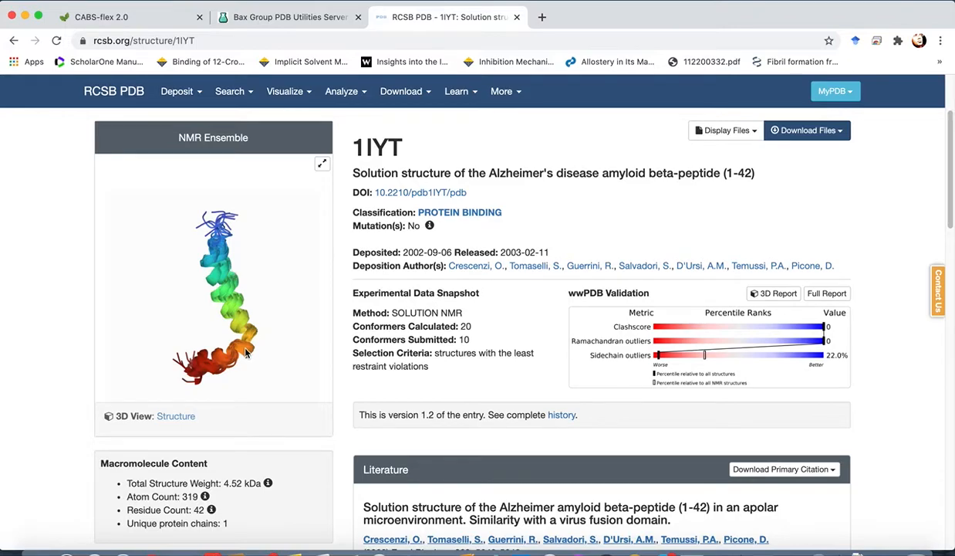
scroll(447, 381, down, 2)
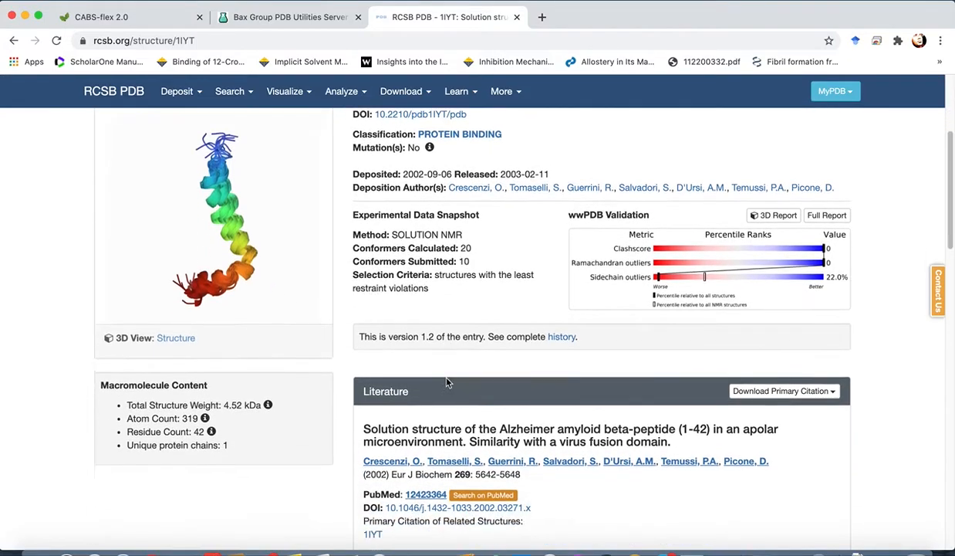
scroll(448, 382, down, 1)
scroll(448, 382, up, 1)
scroll(448, 381, up, 5)
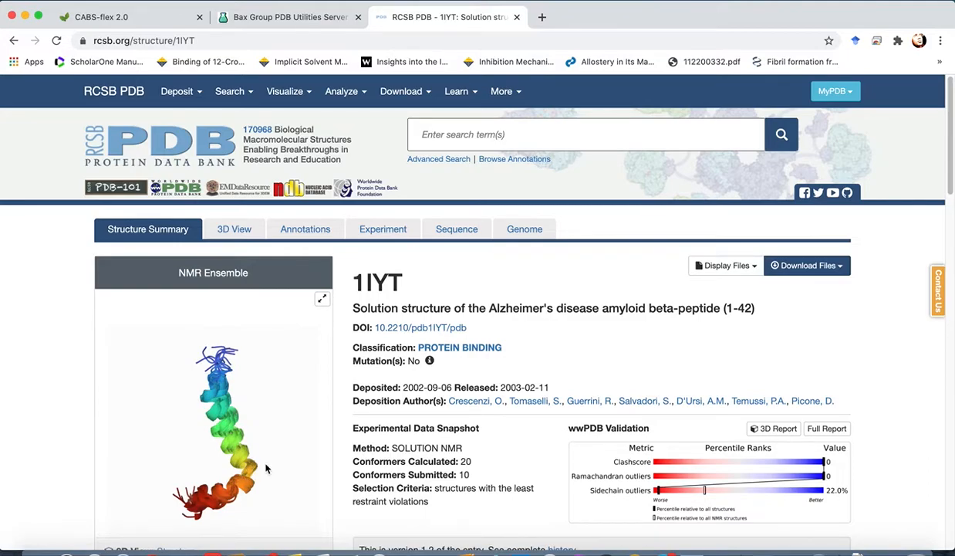
- Download the 1IYT structure in PDB format and save it as 1iyt.pdb in the Workspace_2 folder of the modelling lecture directory on the Desktop
scroll(478, 340, down, 1)
click(825, 225)
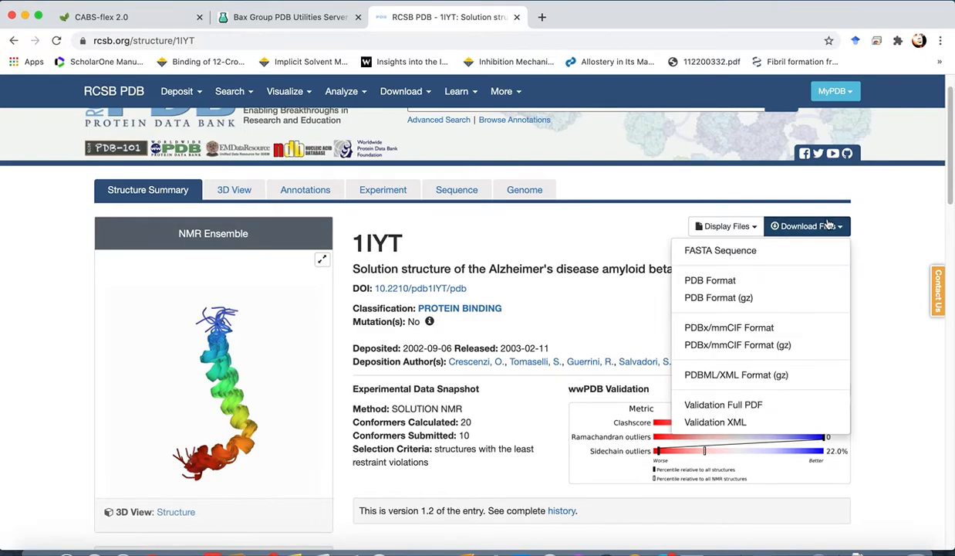
click(723, 284)
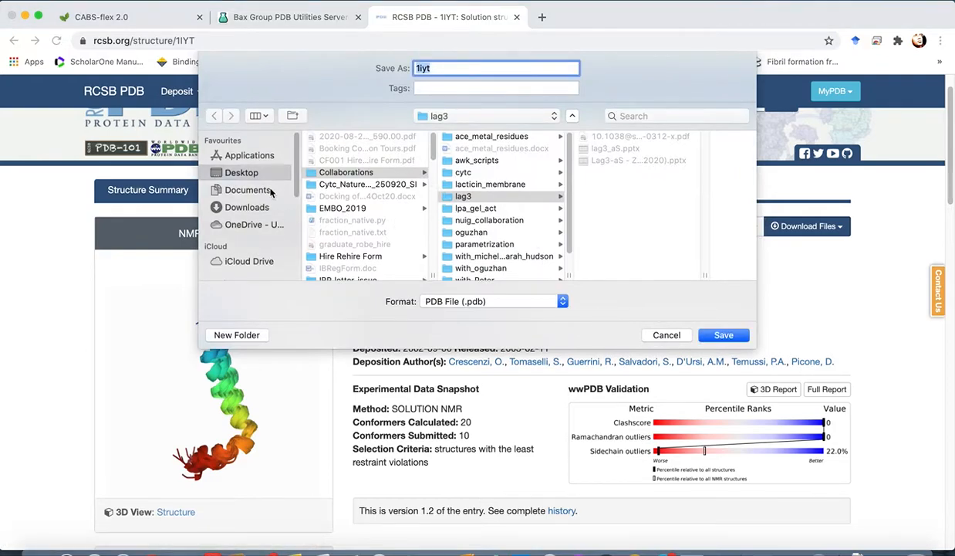
click(255, 172)
scroll(374, 258, down, 5)
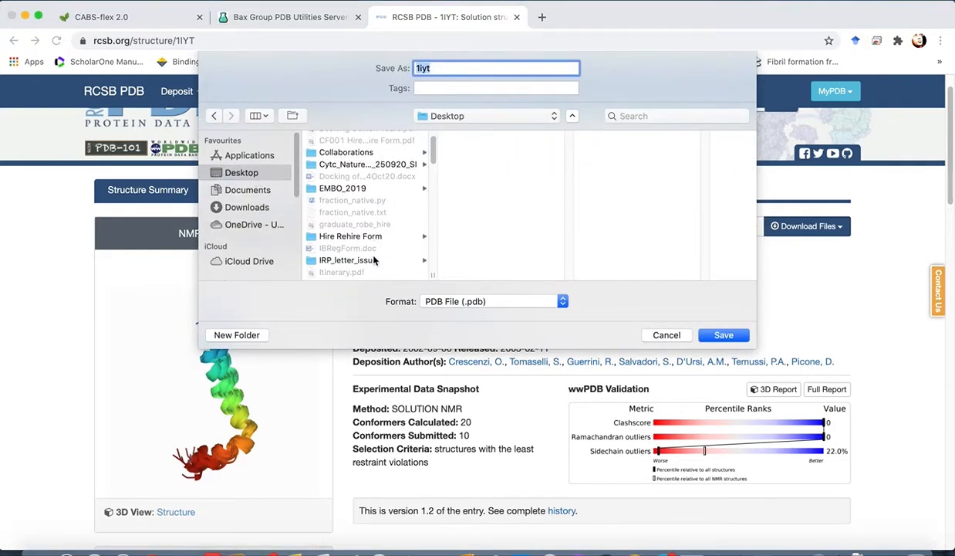
scroll(375, 259, down, 6)
click(370, 162)
click(483, 273)
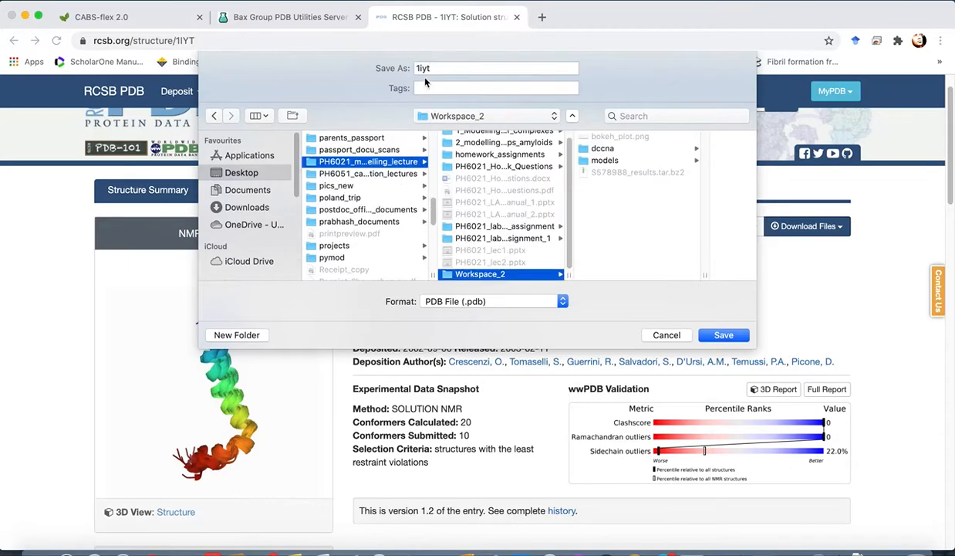
click(459, 74)
text(.pdb)
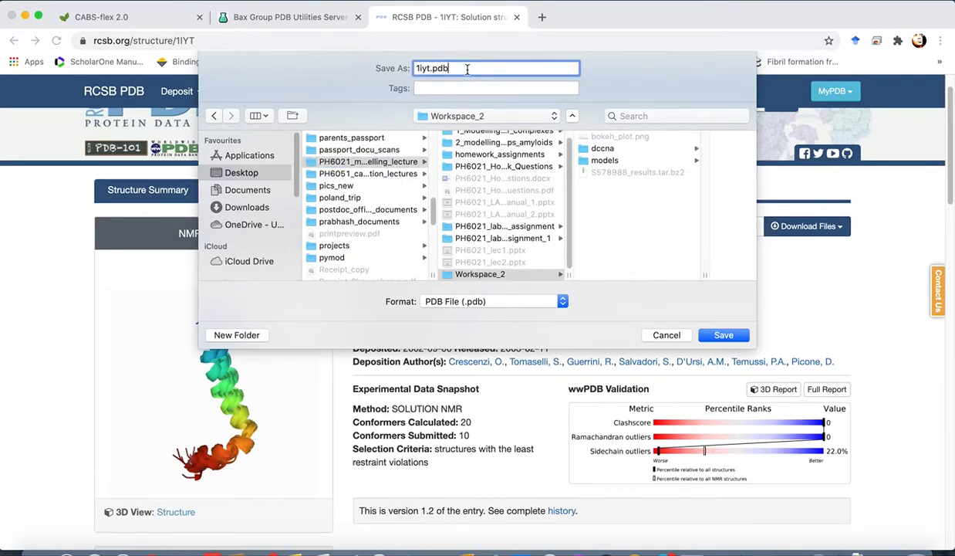
click(707, 334)
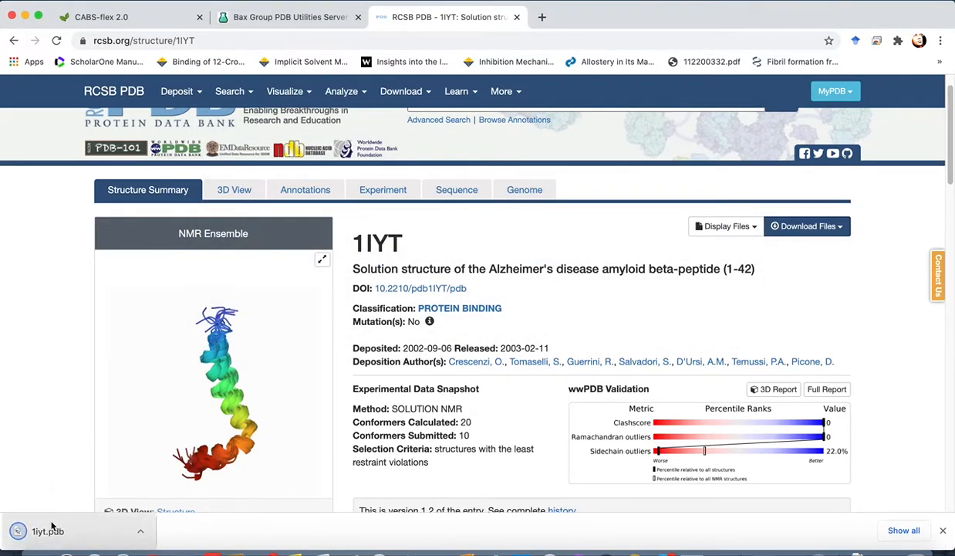
- Open the downloaded 1iyt.pdb in UCSF Chimera and inspect the full ensemble of overlaid helices
click(53, 528)
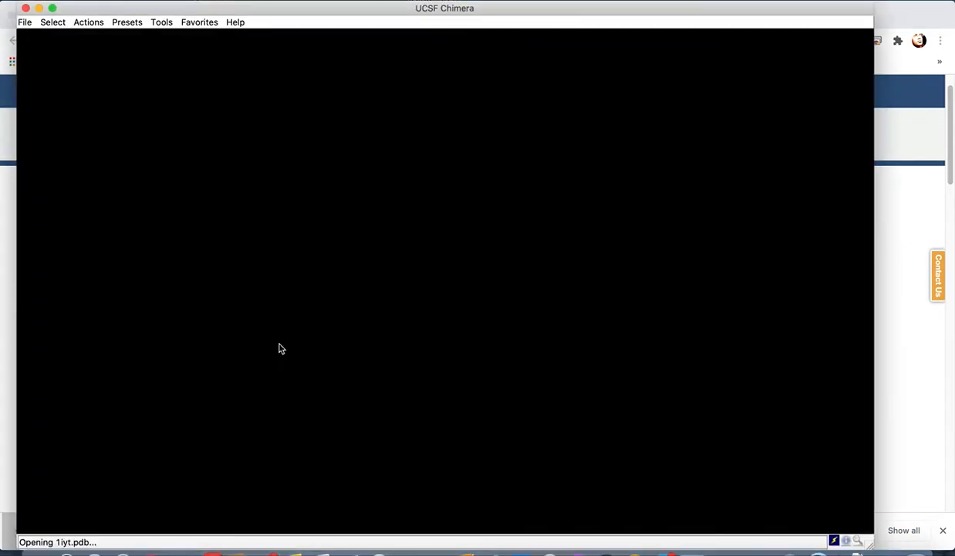
drag(487, 264, 421, 378)
drag(508, 312, 446, 327)
drag(551, 390, 534, 373)
scroll(468, 348, down, 4)
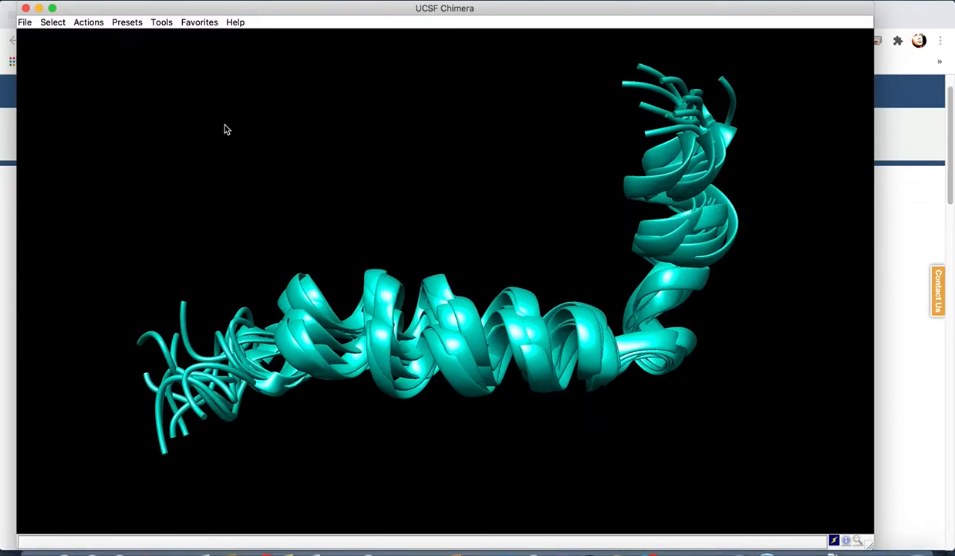
- Minimize Chimera and the browser, and open 1iyt.pdb in gvim from the terminal in Workspace_2
click(37, 8)
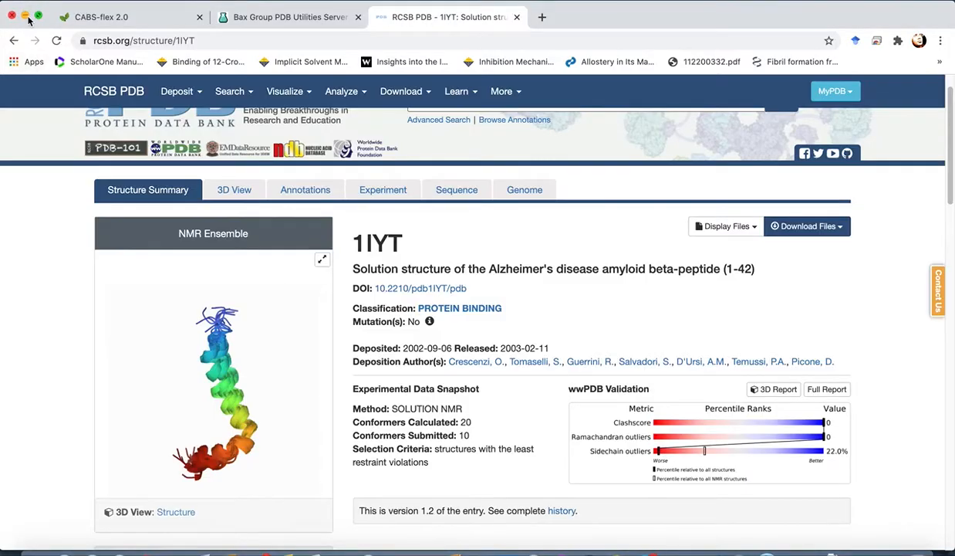
click(27, 17)
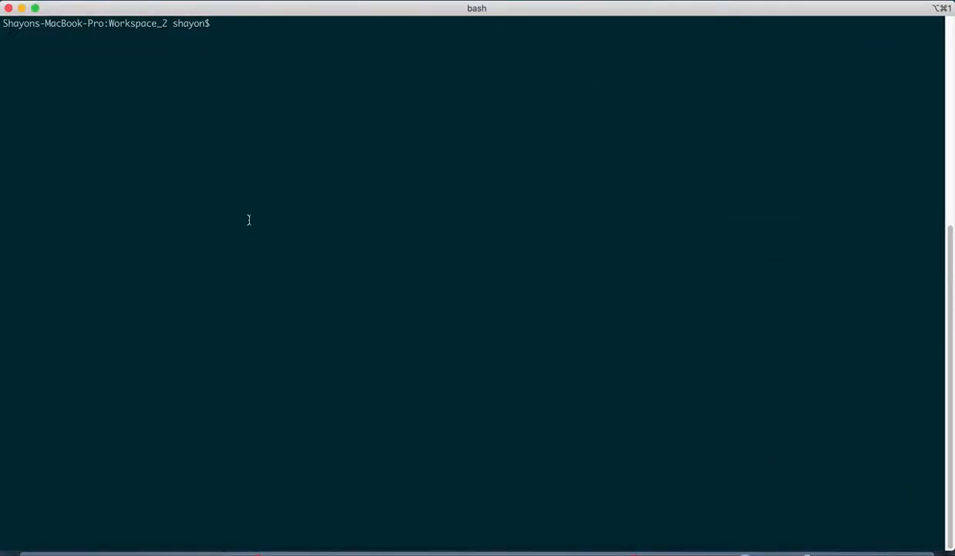
text(gvim 1iyt.pdb)
key(Return)
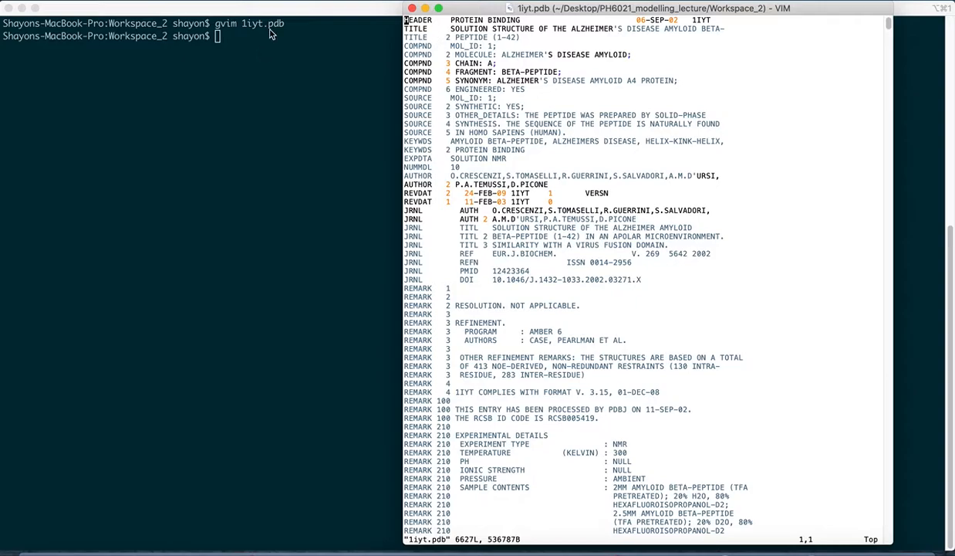
drag(480, 8, 353, 7)
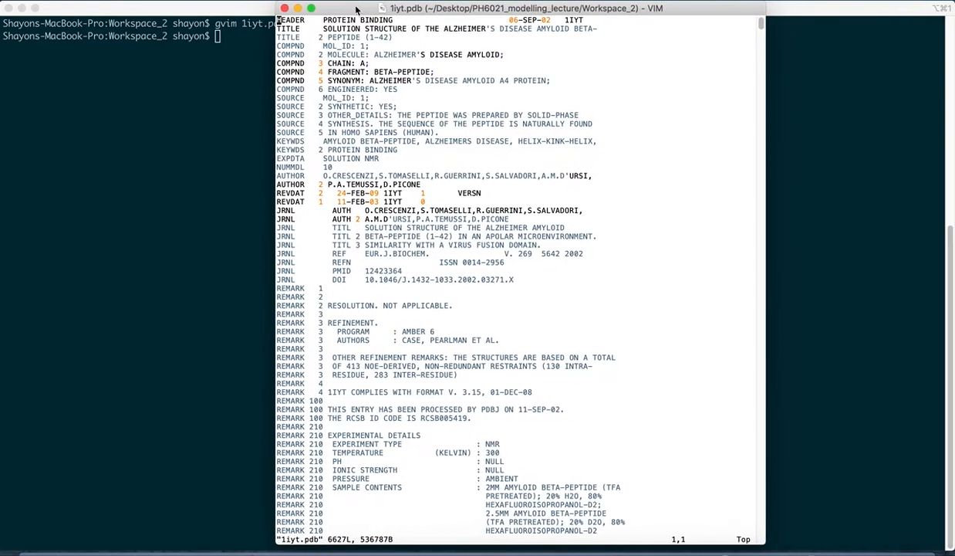
- Read through the header and remark records of 1iyt.pdb down to the first MODEL record and its atom lines
scroll(437, 336, down, 8)
scroll(437, 336, up, 5)
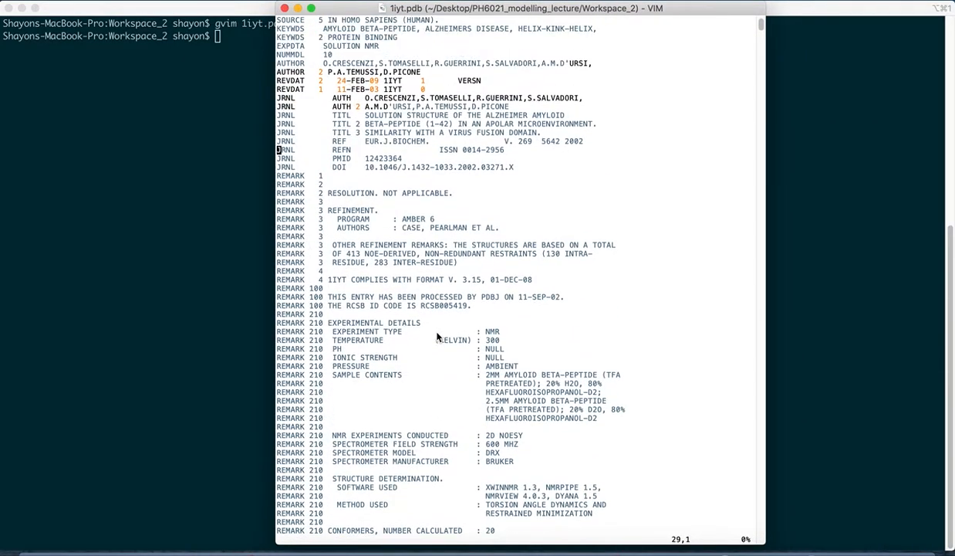
scroll(437, 334, down, 9)
scroll(437, 333, down, 7)
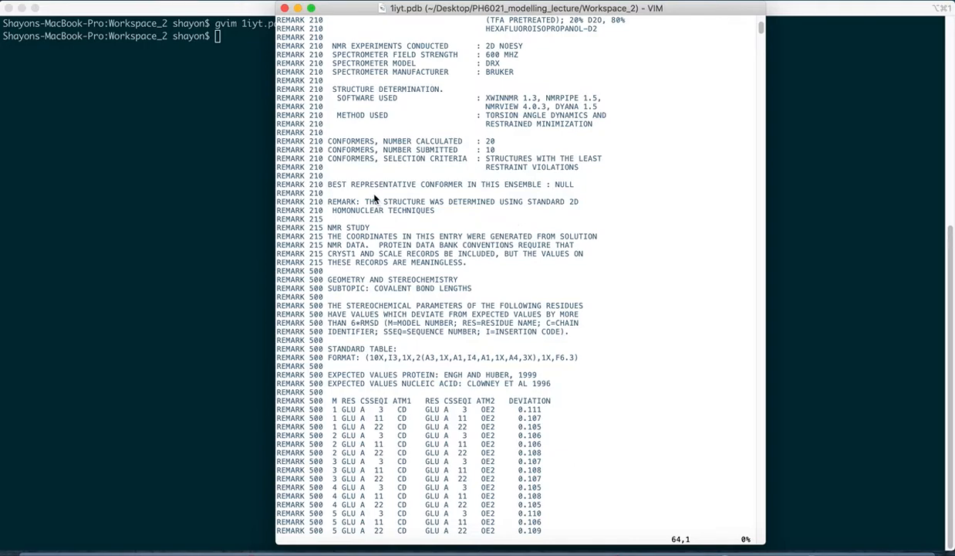
scroll(497, 289, down, 20)
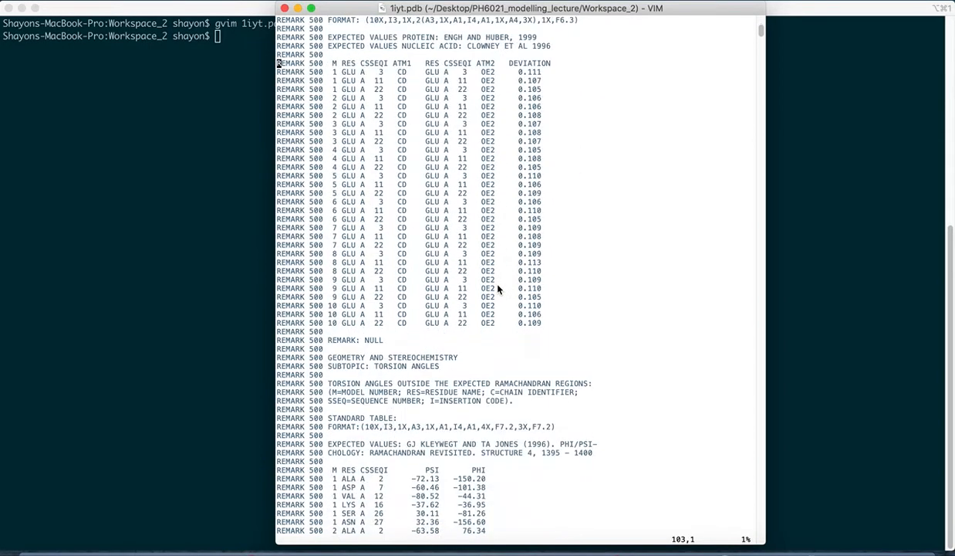
scroll(498, 289, down, 20)
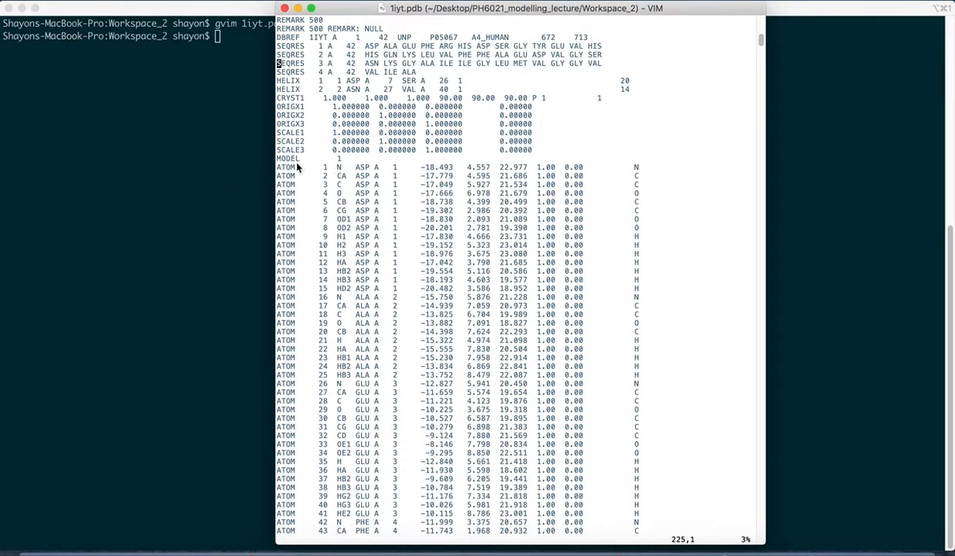
- Search the file for MODEL and go through the successive conformer records
text(/MODEL)
key(Return)
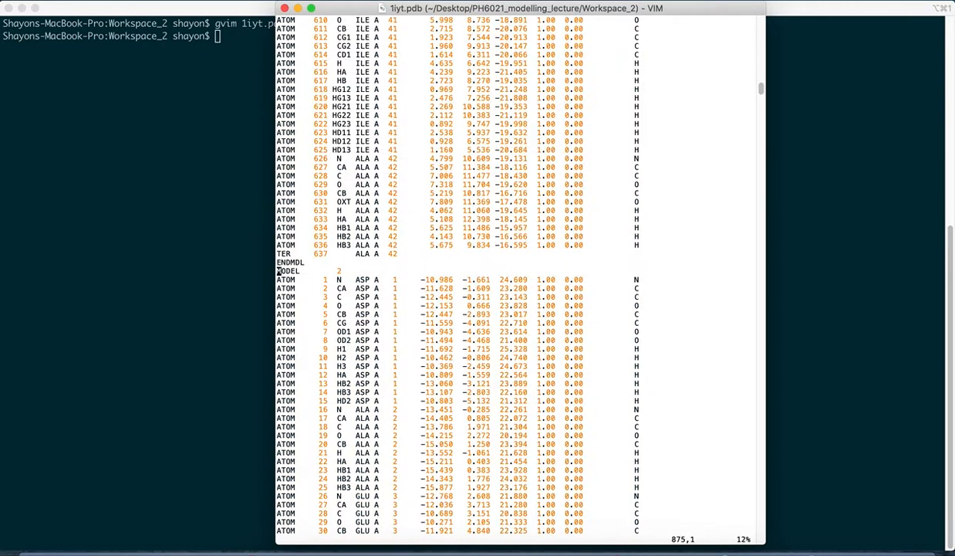
key(n)
key(n)
key(n)
key(n)
key(n)
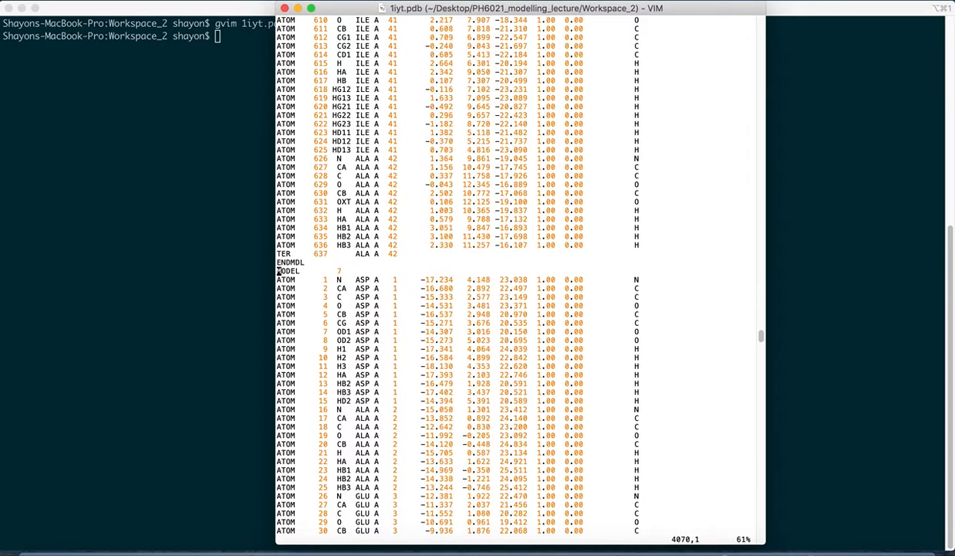
key(n)
key(n)
key(n)
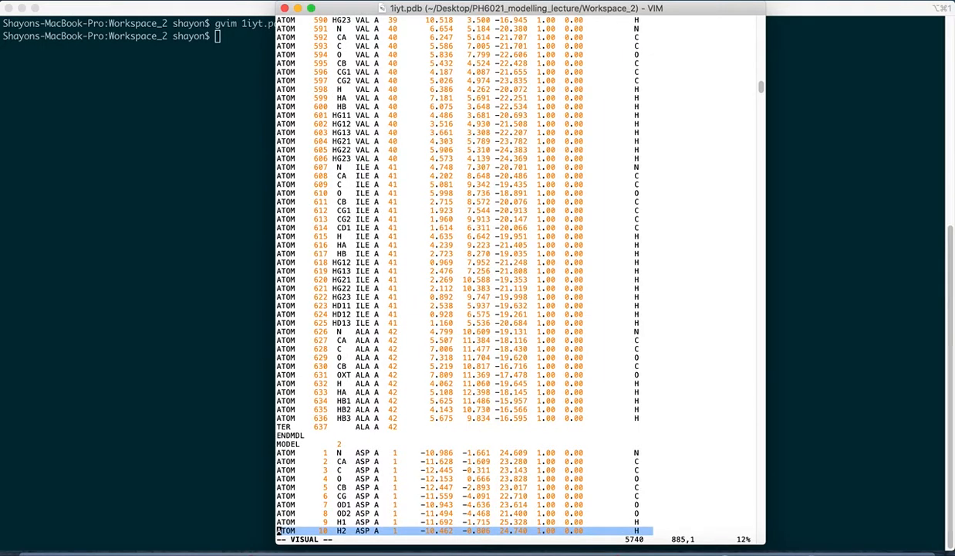
- Delete all lines from the MODEL 2 record to the end of 1iyt.pdb, and save and close the file
key(Up)
key(Up)
key(Up)
key(Up)
key(Up)
key(Up)
key(Up)
key(Up)
key(Up)
key(Up)
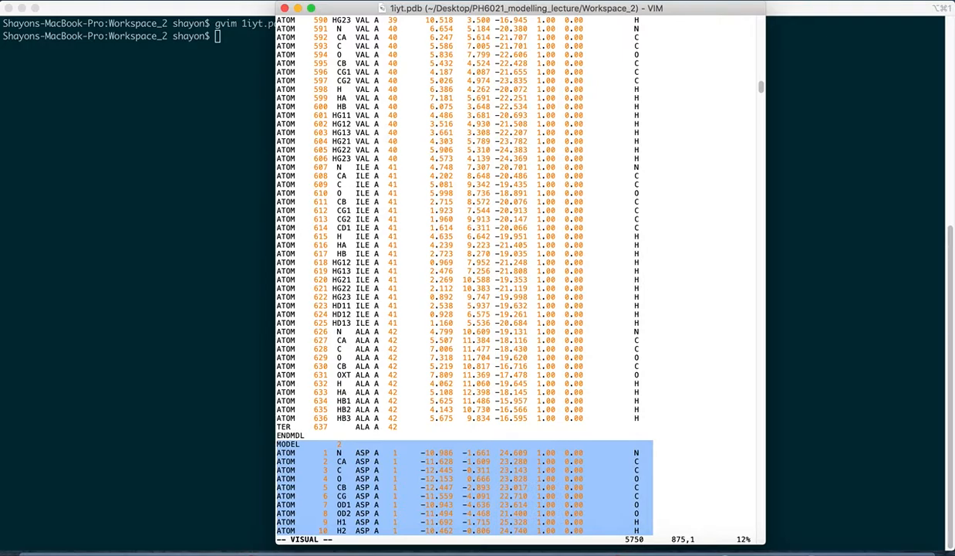
key(d)
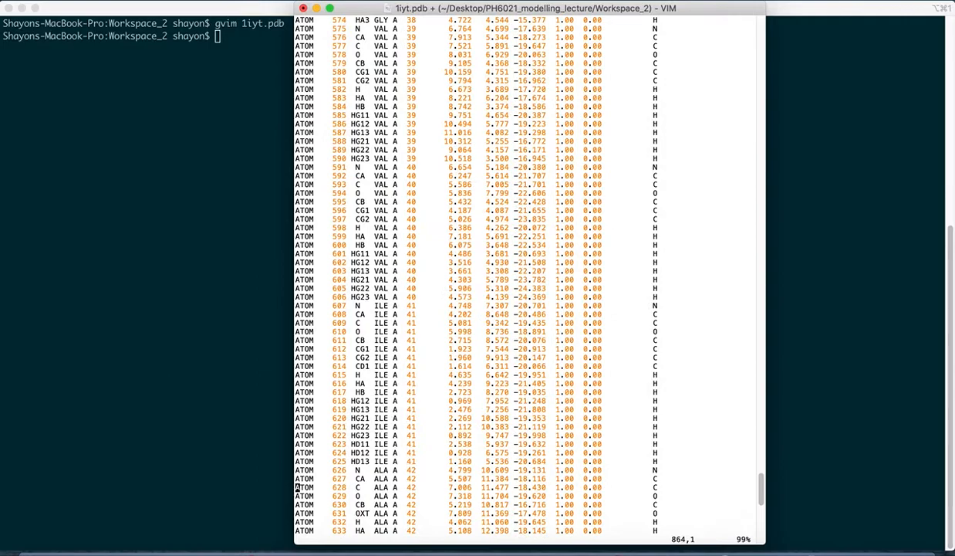
key(shift+z)
key(shift+z)
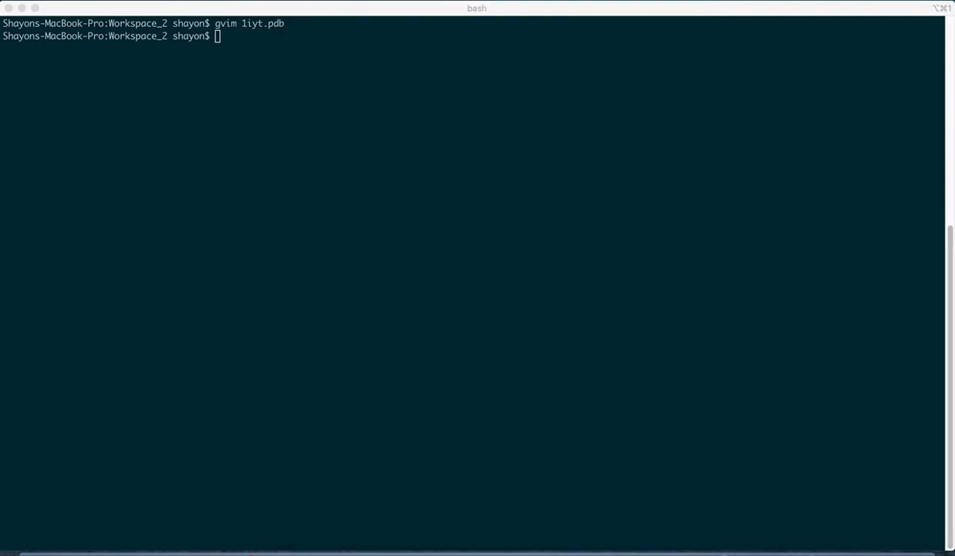
- Source ~/.bashrc and open the edited 1iyt.pdb in Chimera from the terminal
text(chime)
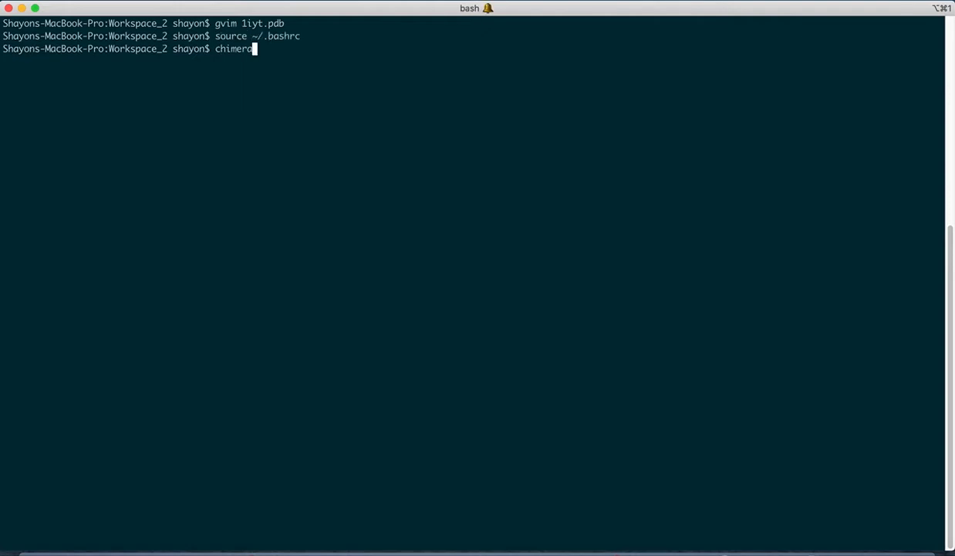
text(1iyt.pdb)
key(Return)
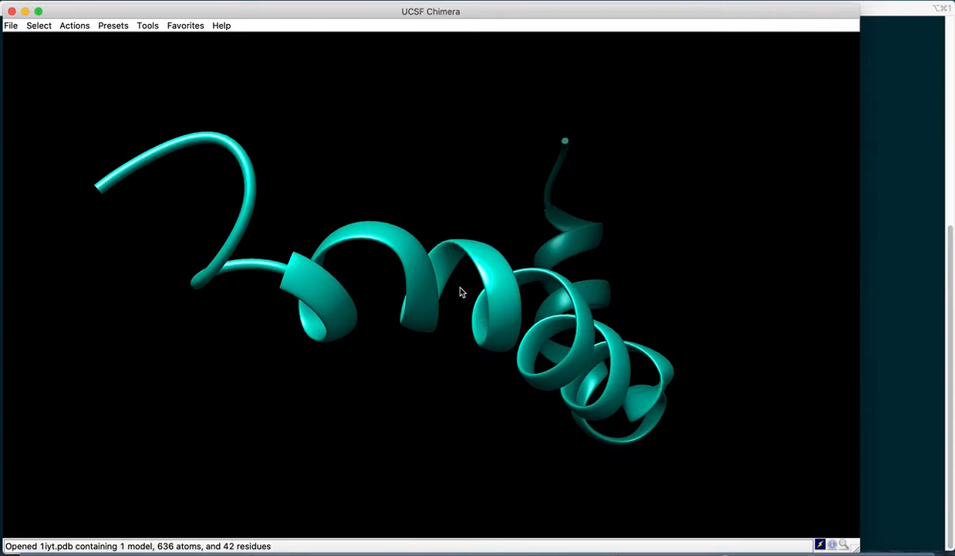
- Inspect the single remaining conformer of 1iyt.pdb, close Chimera and return to the browser
drag(460, 292, 561, 354)
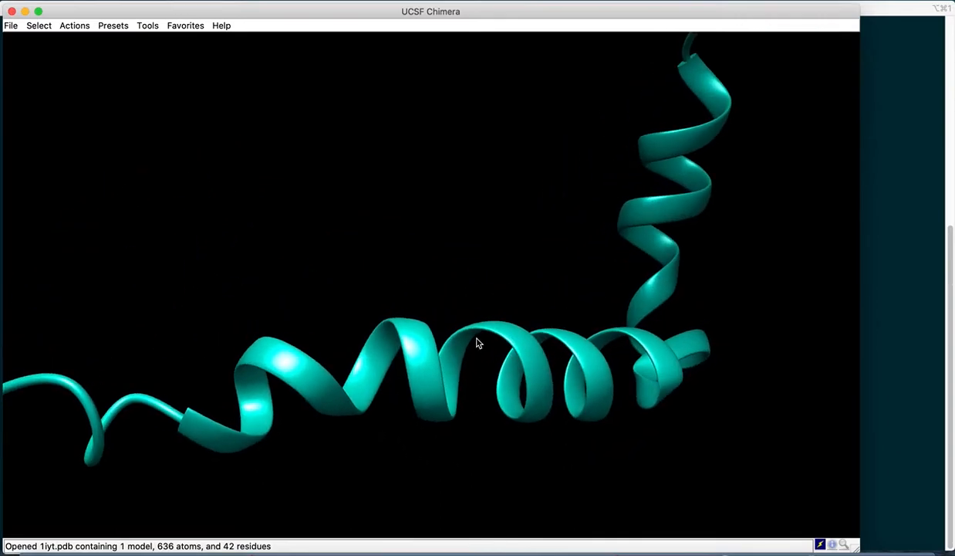
scroll(477, 341, down, 3)
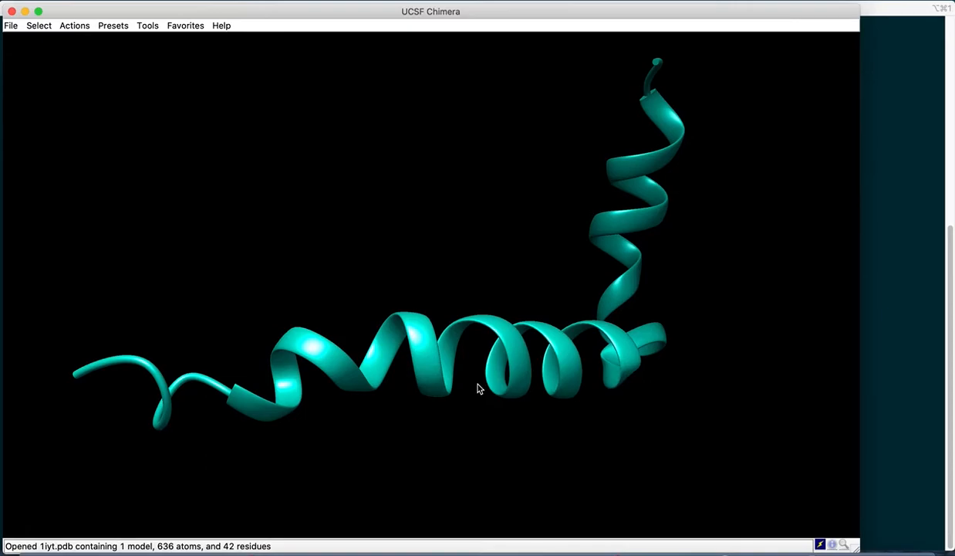
click(12, 12)
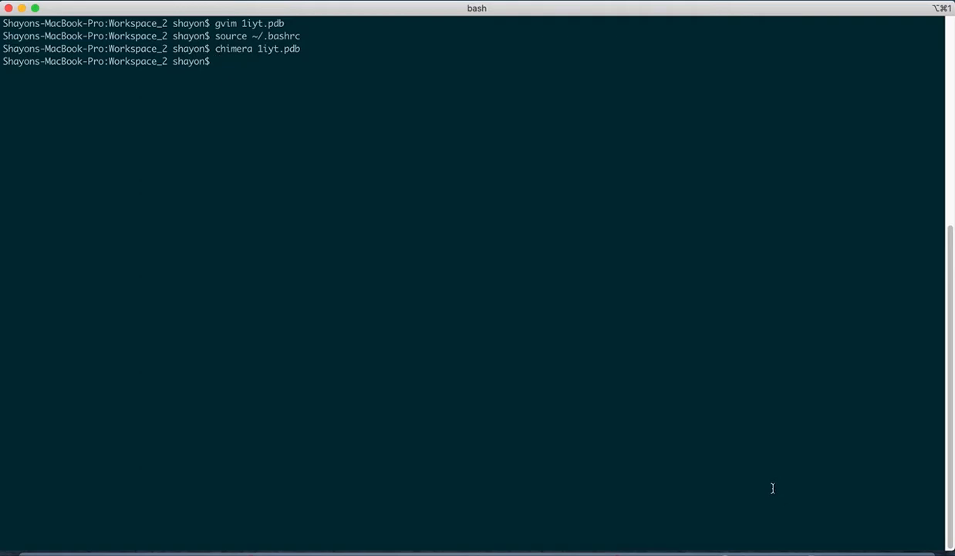
click(753, 529)
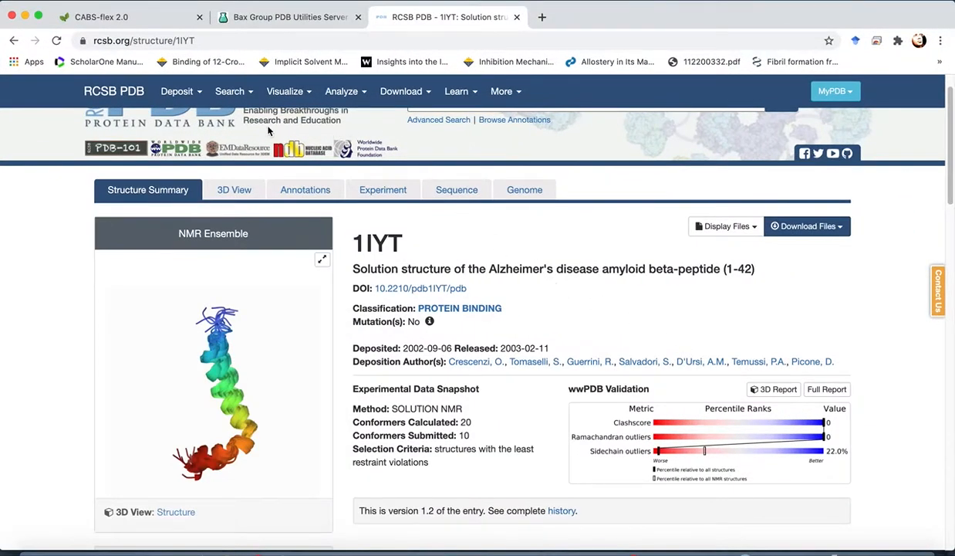
- On the Bax Group extended structure page, choose 1iyt.pdb as the sequence file and disable Reset Backbone Angles to Helix
click(247, 22)
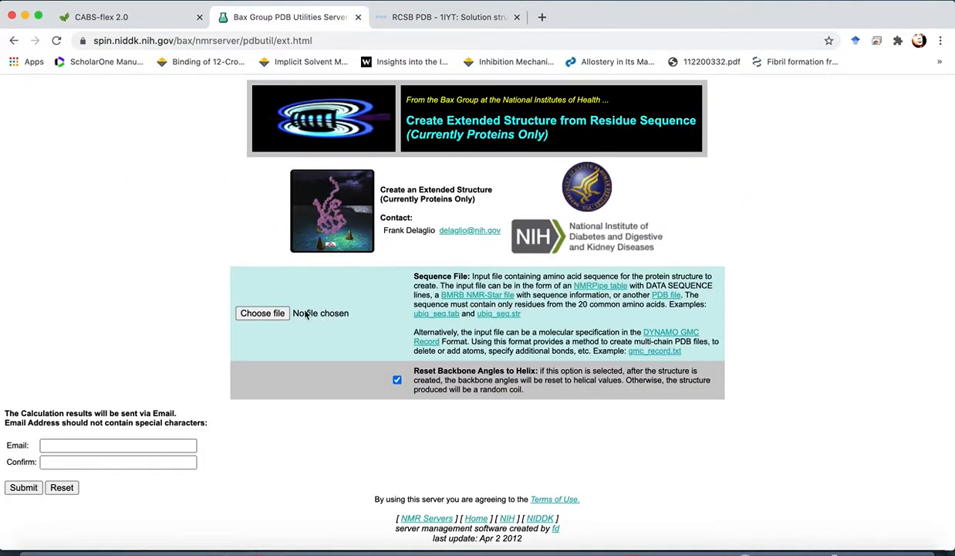
click(262, 314)
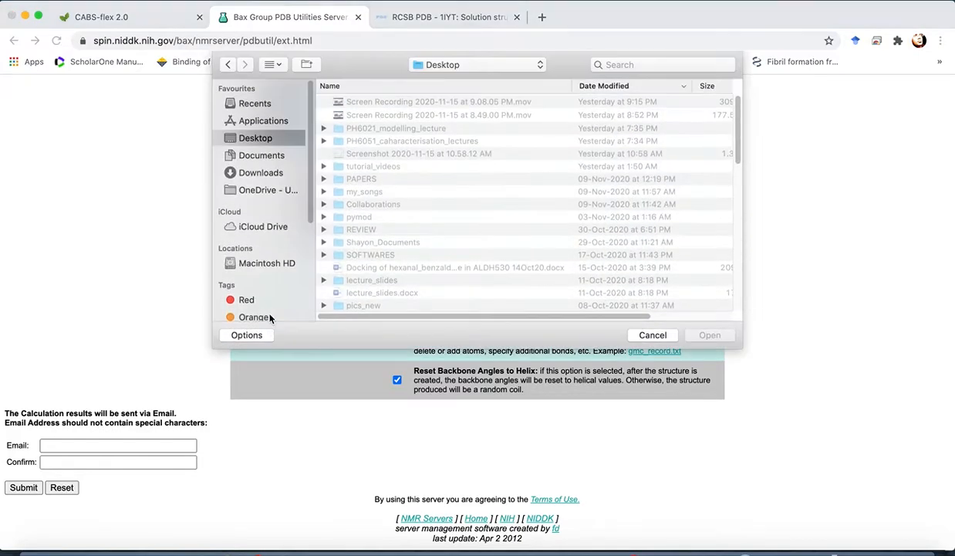
click(366, 102)
double_click(366, 103)
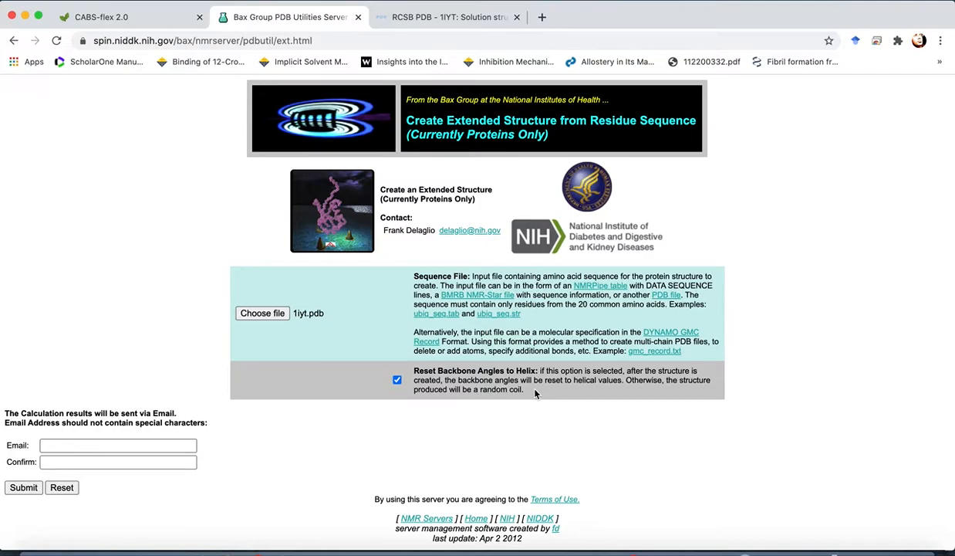
click(398, 381)
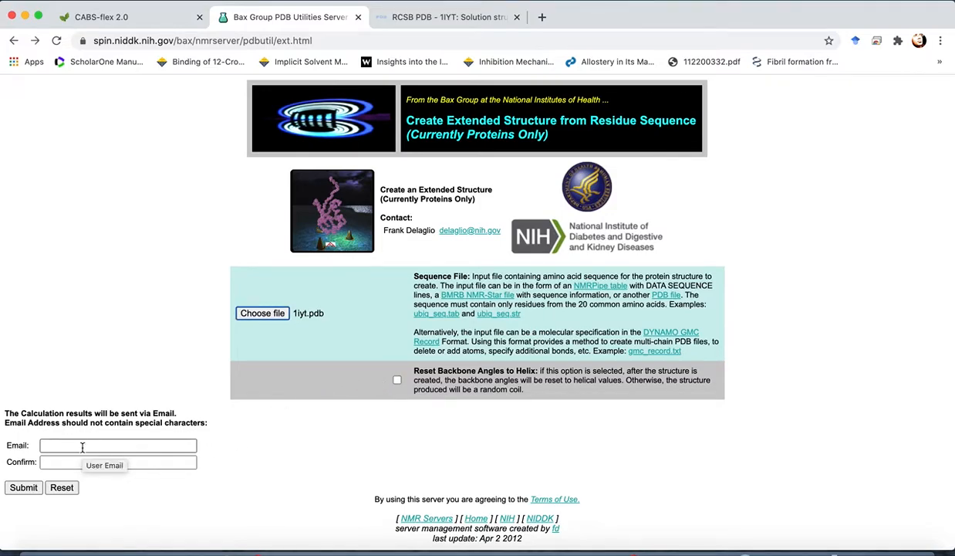
- Fill in and confirm the recipient's e-mail address, and submit the extended structure calculation
click(83, 446)
click(93, 474)
click(85, 462)
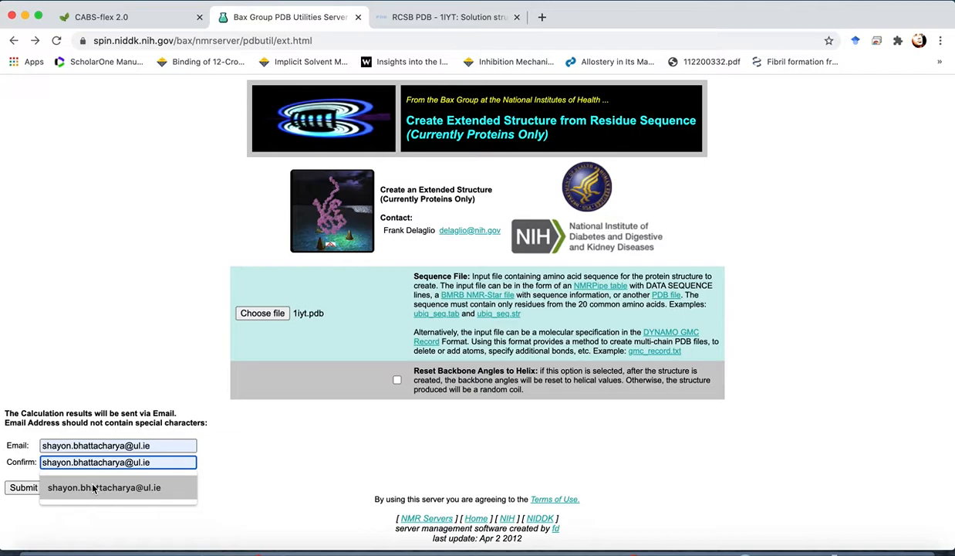
click(78, 487)
click(23, 487)
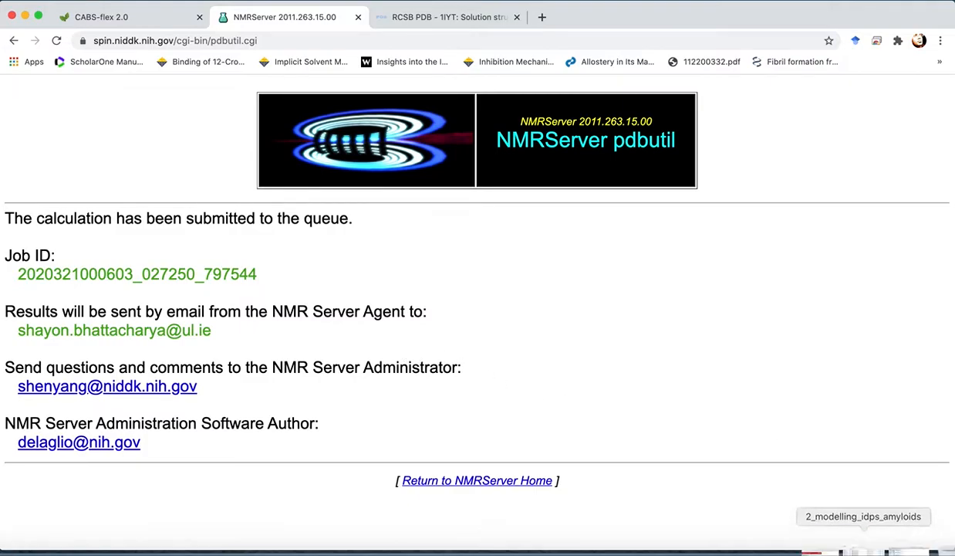
- Switch to Mail, open the newest completed pdbutil job message, save its ext.pdb attachment to Workspace_2, and close Mail
click(892, 553)
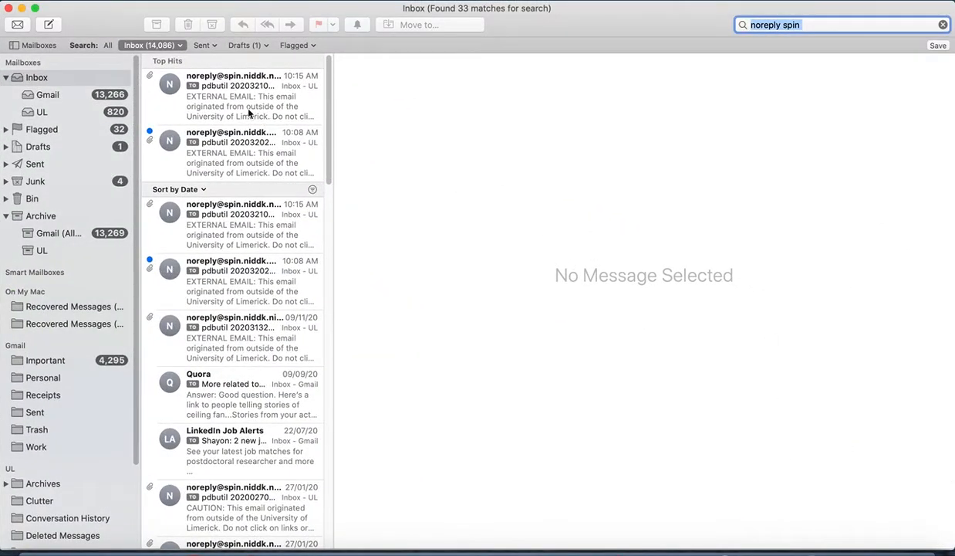
click(245, 106)
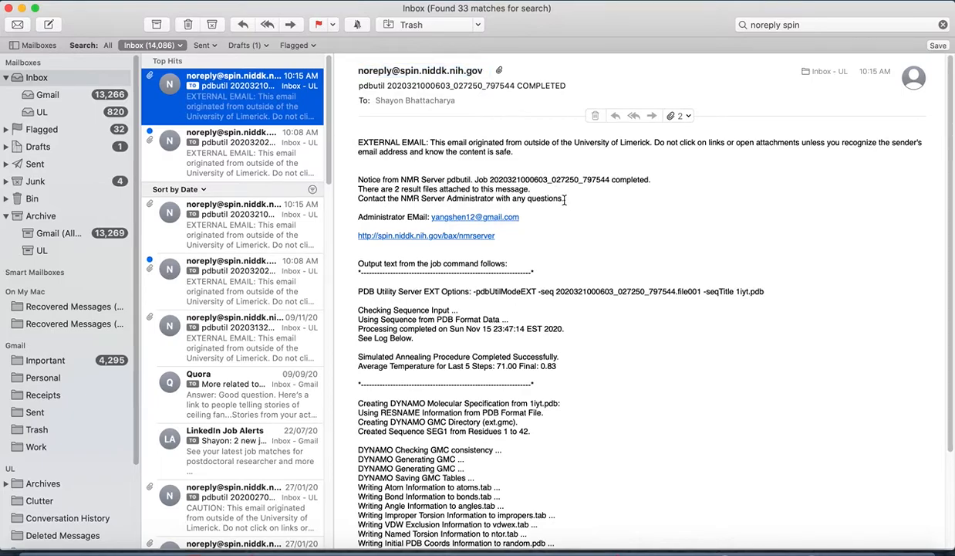
scroll(384, 508, down, 4)
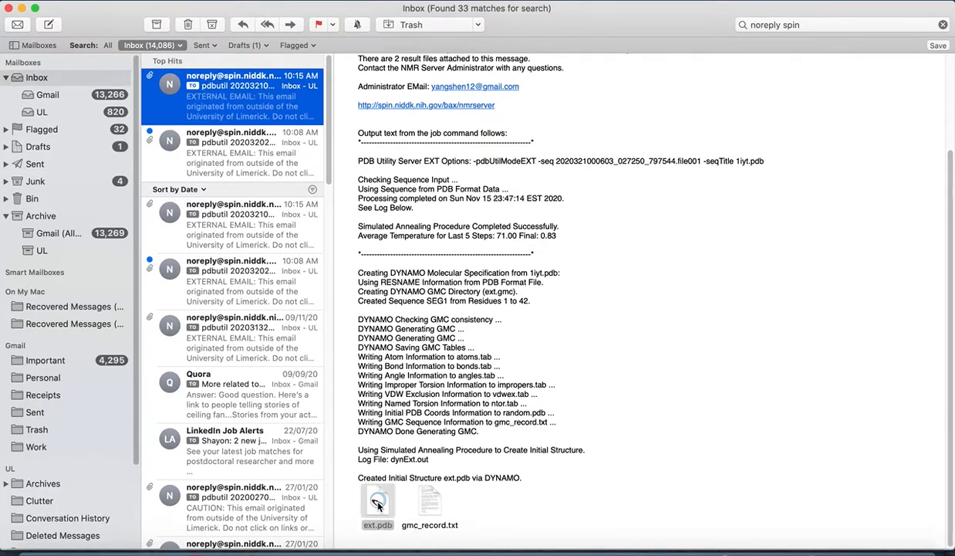
right_click(378, 503)
click(422, 482)
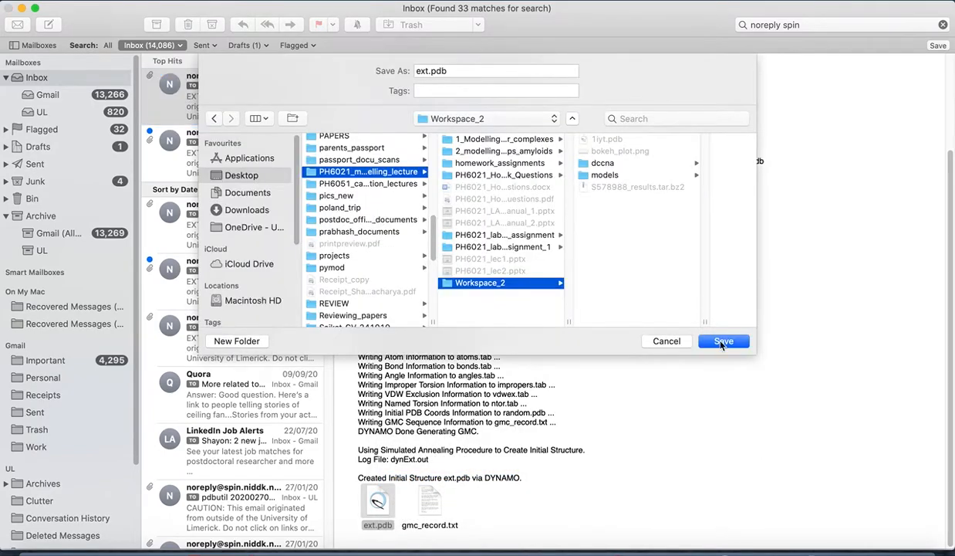
click(718, 340)
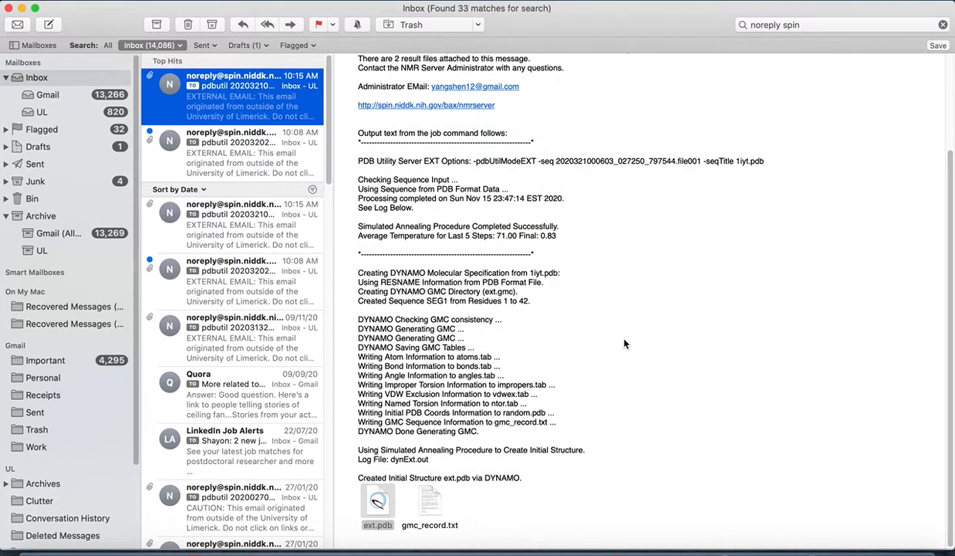
click(8, 9)
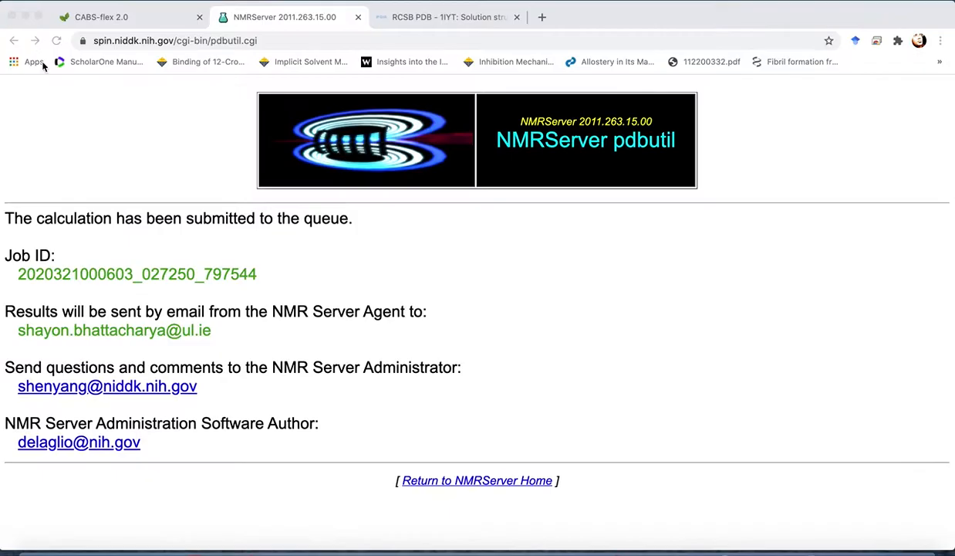
- Leave the browser and open ext.pdb in Chimera from the terminal
click(12, 16)
text(ext.pdb)
key(Return)
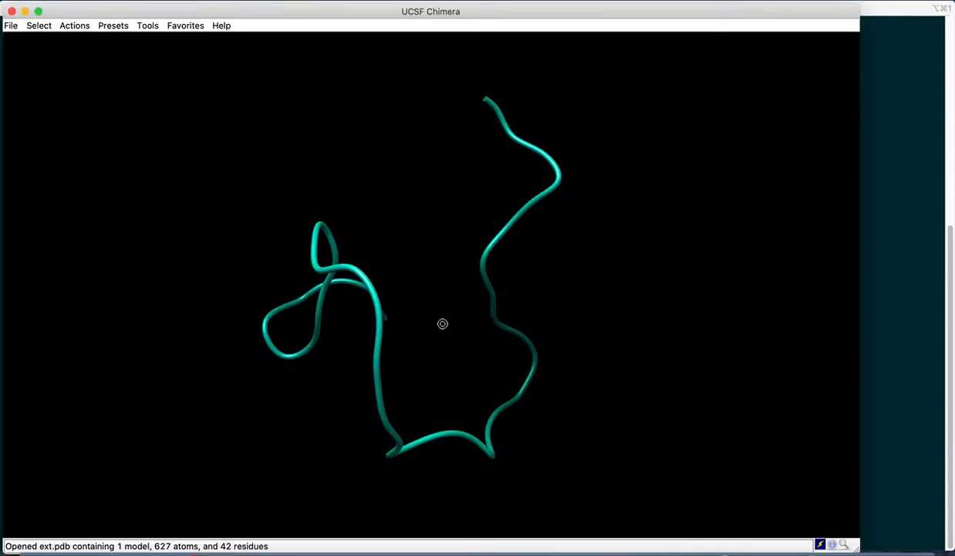
- Rotate the ext.pdb structure to examine its random-coil shape from several angles, and close Chimera
drag(441, 324, 423, 361)
drag(383, 409, 352, 392)
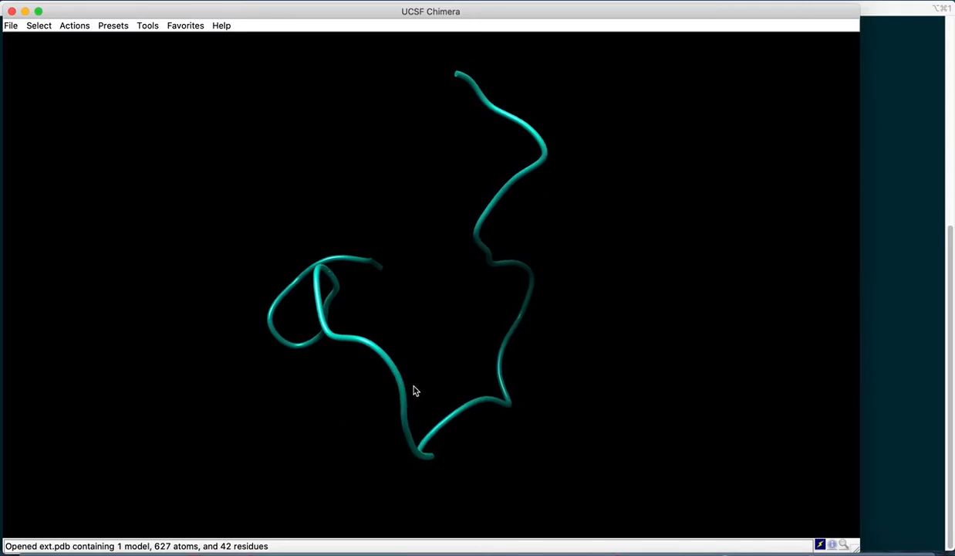
drag(542, 443, 476, 400)
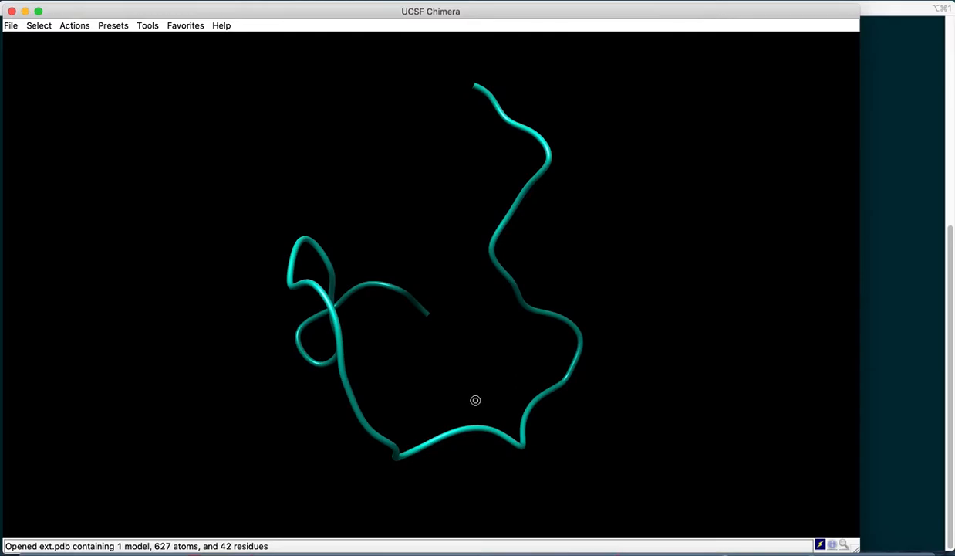
drag(473, 402, 397, 327)
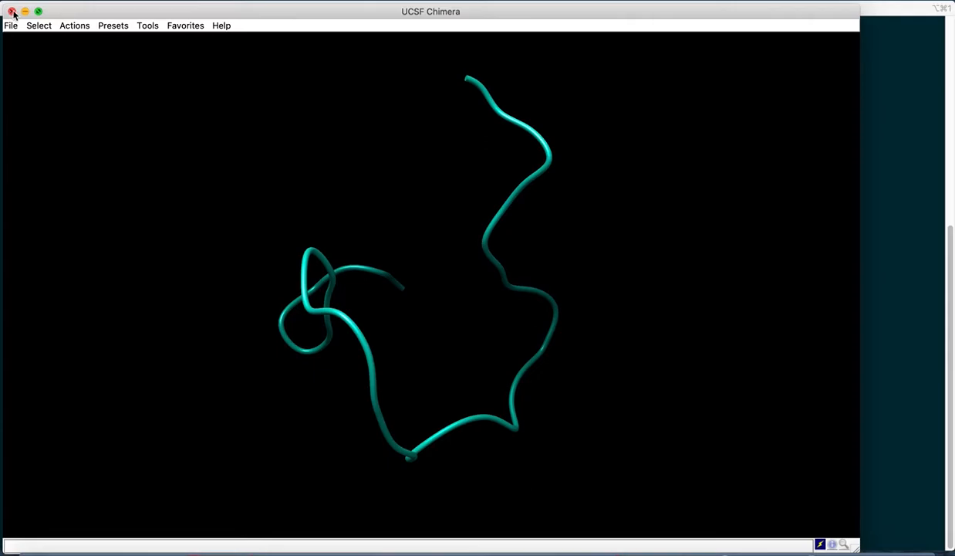
click(12, 12)
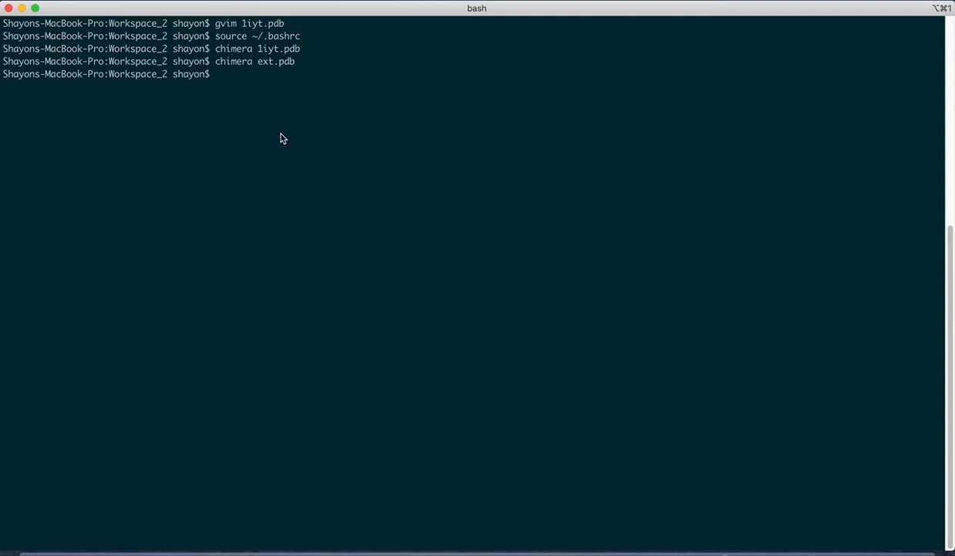
- Open ext.pdb in gvim, check the atom records for a chain identifier, and close the file
text(gvim ex)
key(Tab)
key(Return)
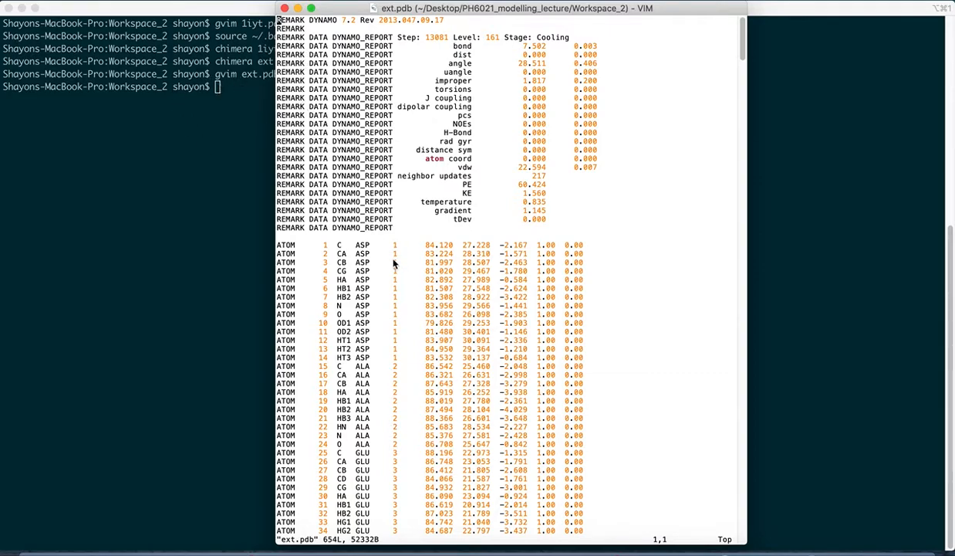
scroll(393, 290, down, 3)
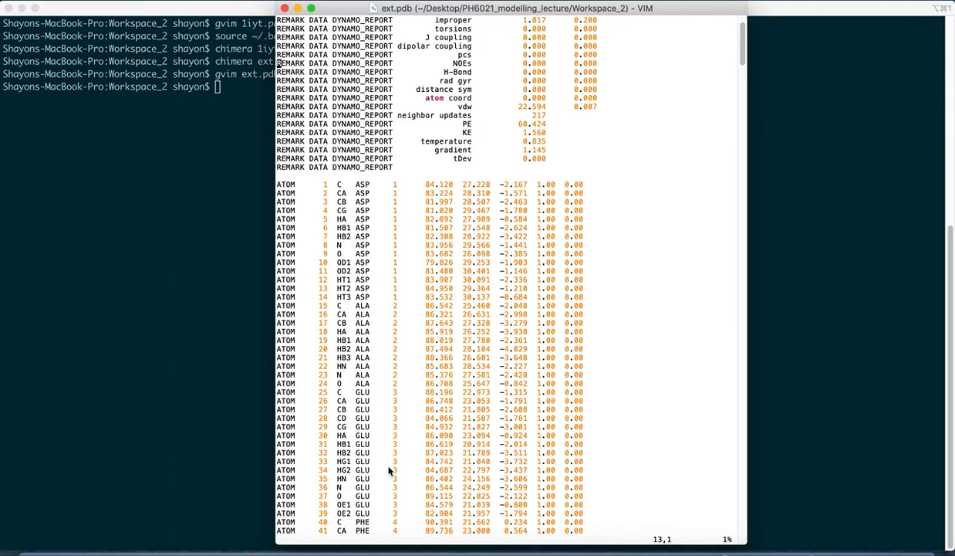
click(285, 8)
- Reopen ext.pdb in Chimera from the terminal
click(273, 102)
text(ch)
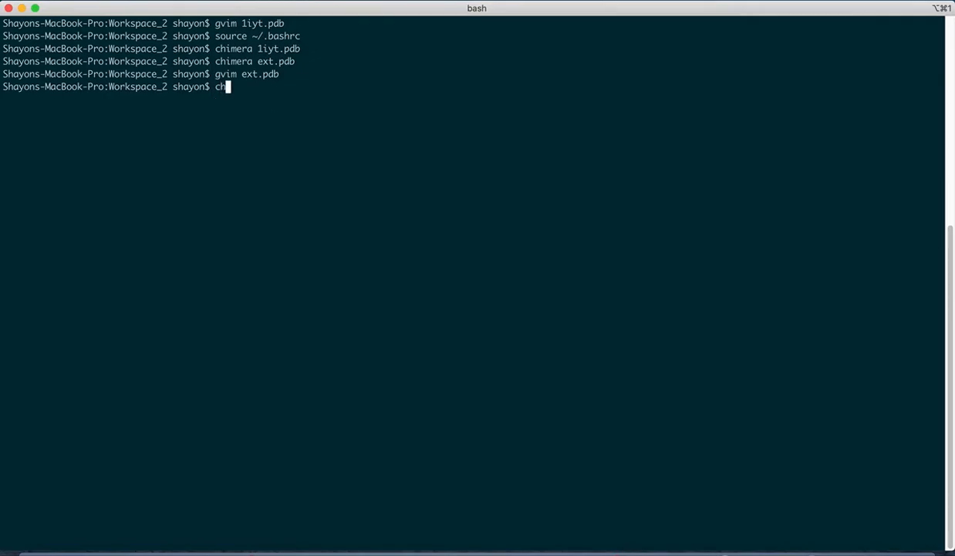
text(imera ex)
key(Tab)
key(Return)
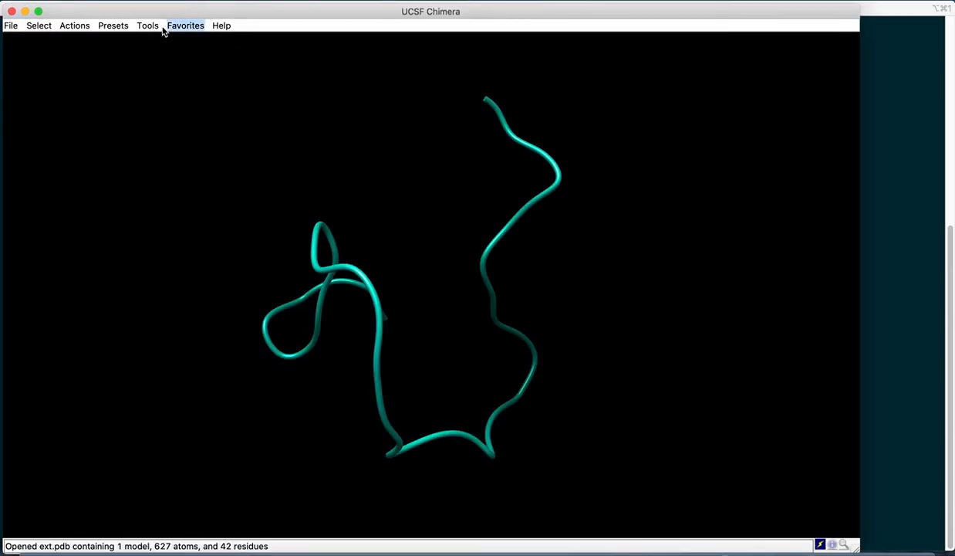
- Use Change Chain IDs to rename the principal chain of ext.pdb to A
mouse_move(263, 229)
mouse_down()
mouse_move(269, 236)
mouse_move(253, 222)
mouse_up()
click(148, 25)
mouse_move(179, 81)
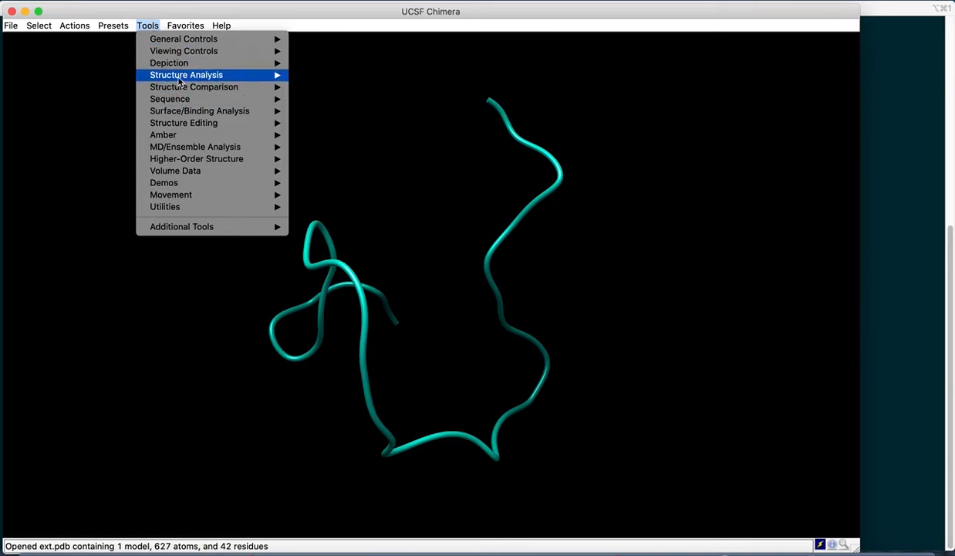
mouse_move(195, 125)
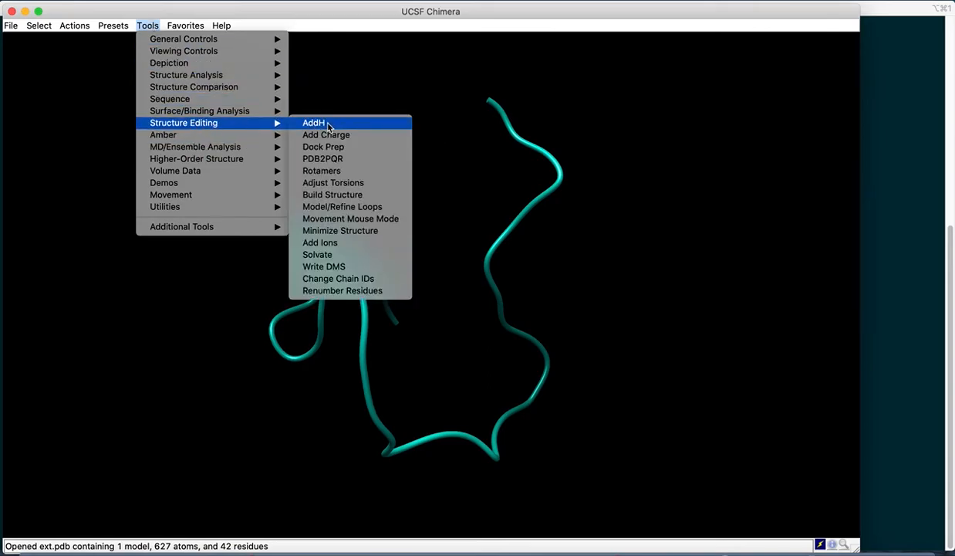
click(381, 282)
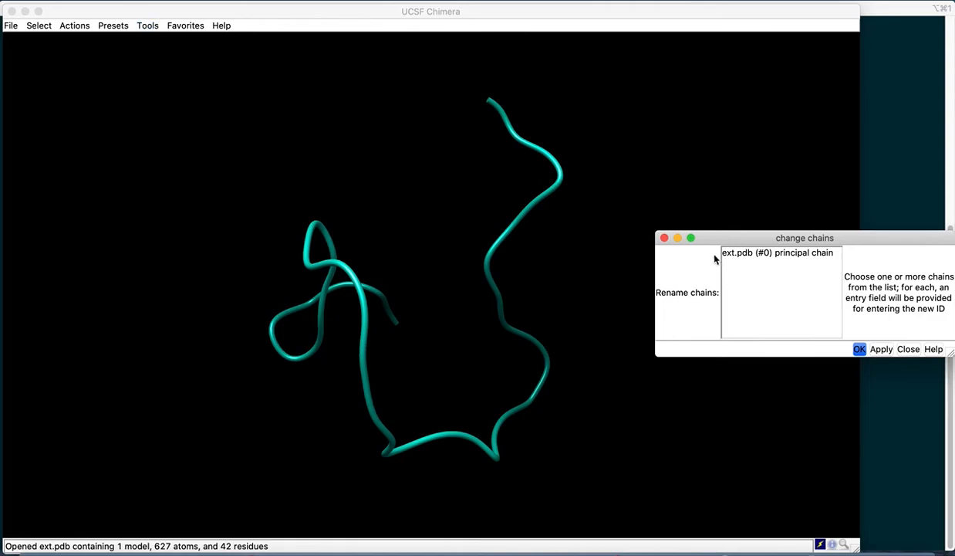
drag(736, 242, 368, 166)
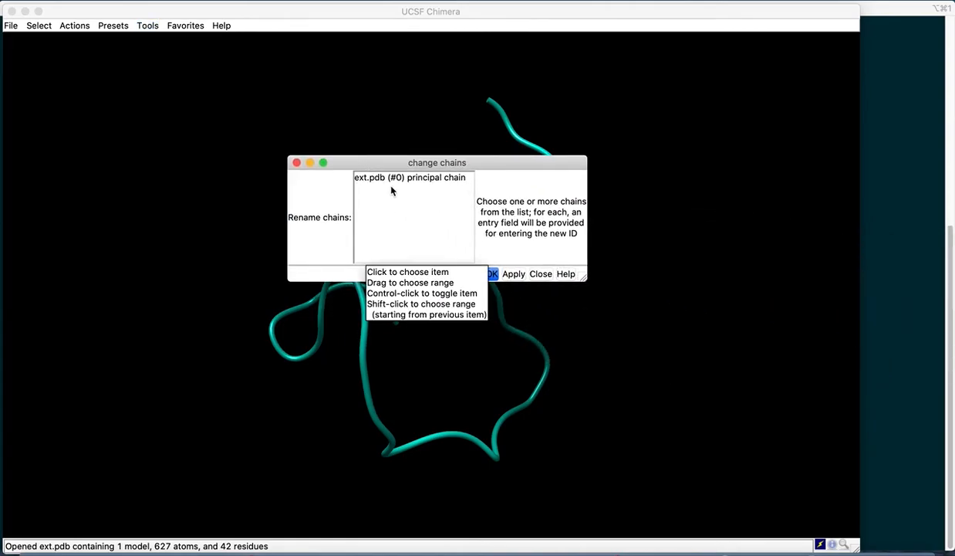
click(426, 179)
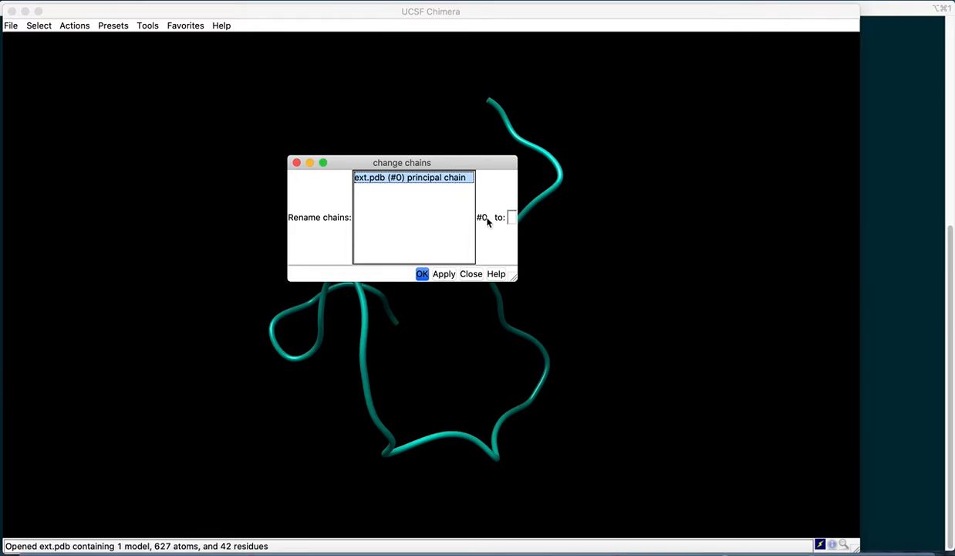
click(509, 217)
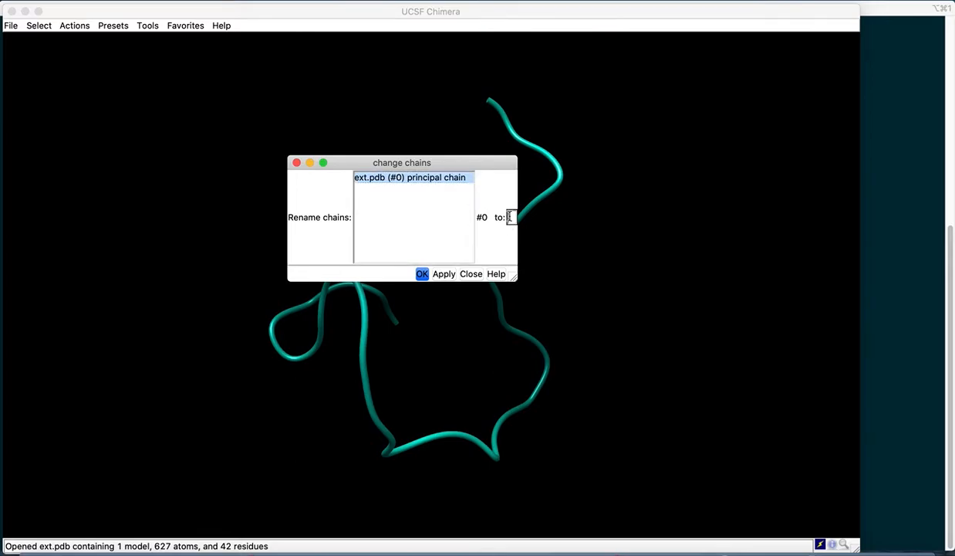
text(A)
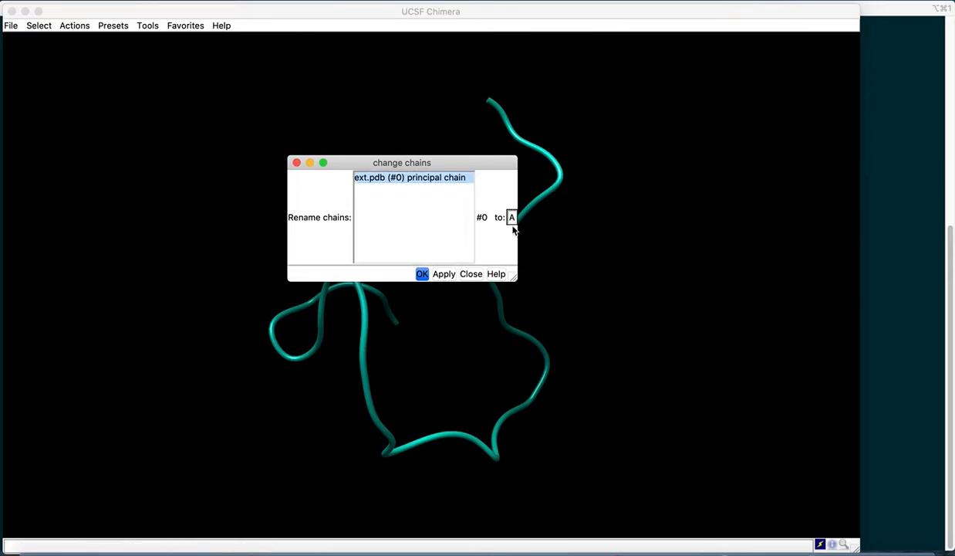
click(422, 275)
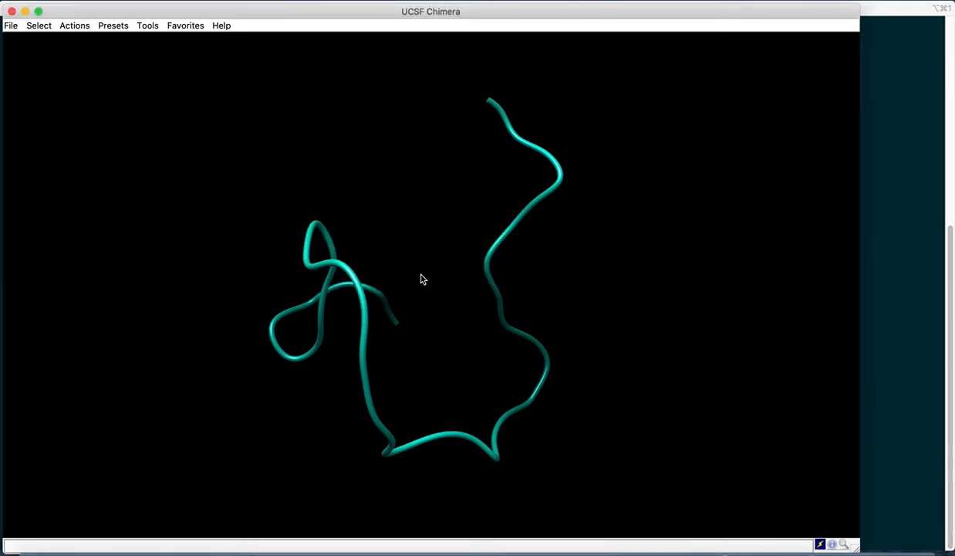
- Save the structure as PDB file ext_chain.pdb in the Workspace_2 folder and close Chimera
click(11, 25)
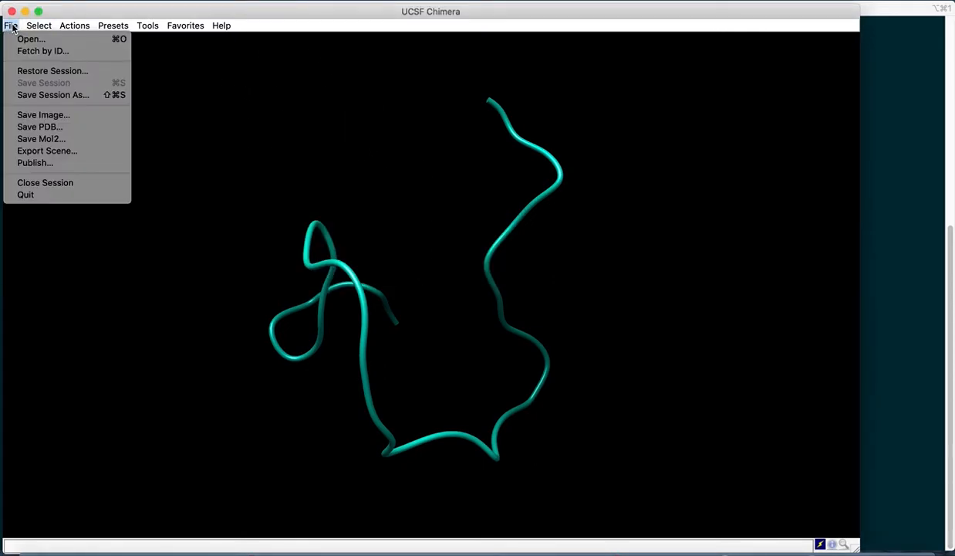
click(60, 127)
drag(664, 127, 322, 87)
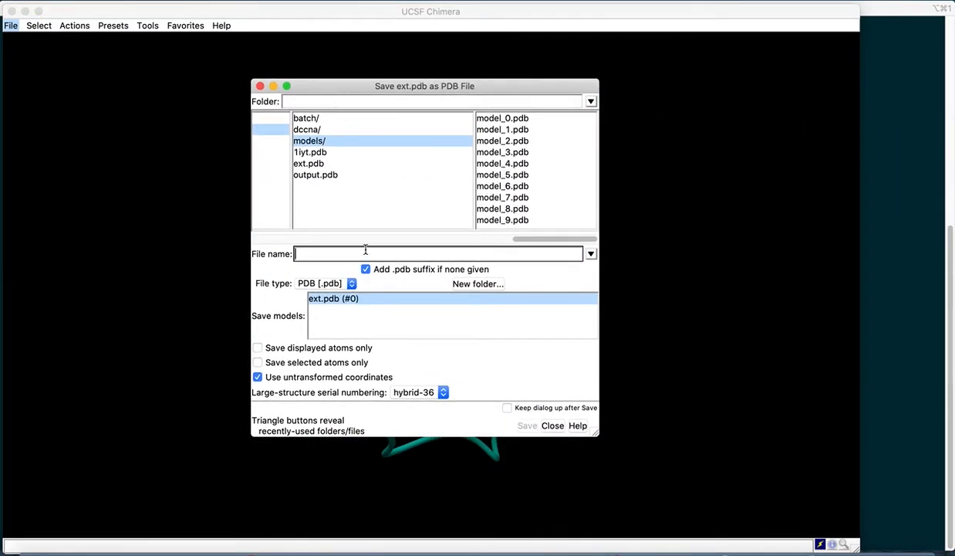
text(ex)
text(t_chain)
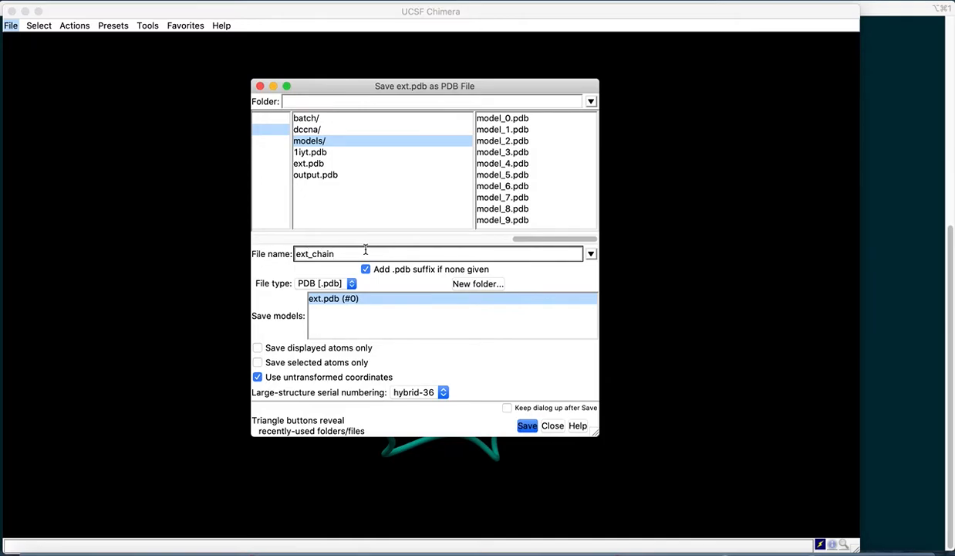
text(.pdb)
drag(536, 246, 470, 246)
click(383, 187)
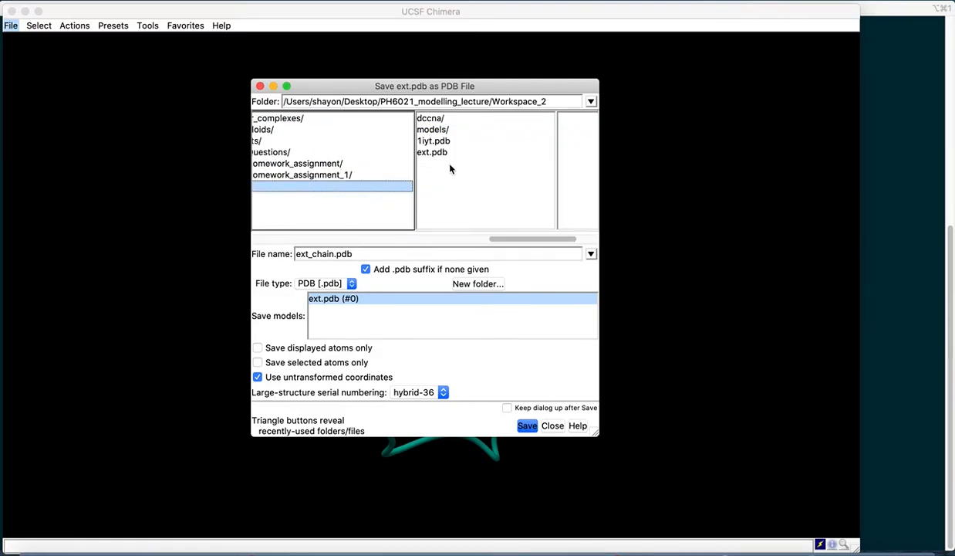
click(527, 426)
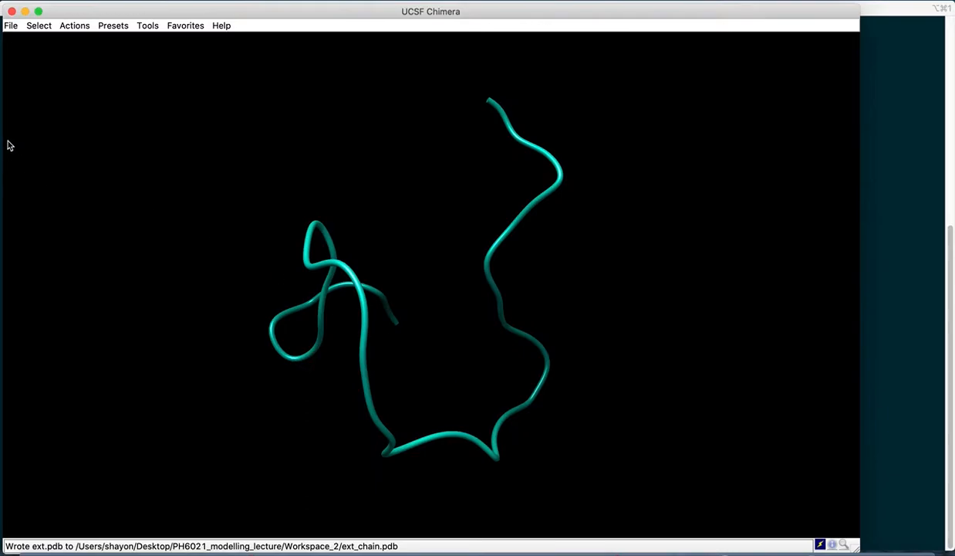
click(11, 11)
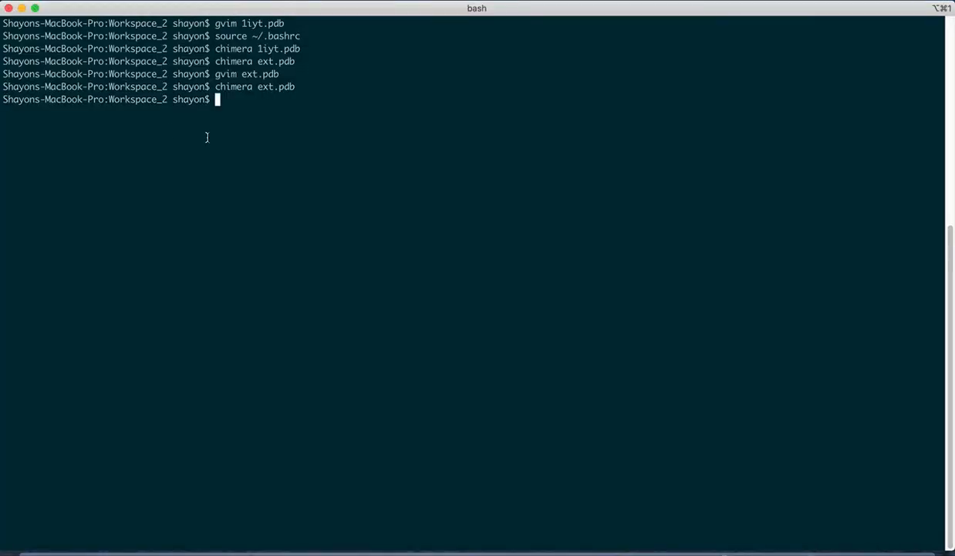
- Open ext_chain.pdb in gvim from the terminal, check the chain identifier in the atom records, and close the file
text(gvim ext_cha)
key(Tab)
key(Return)
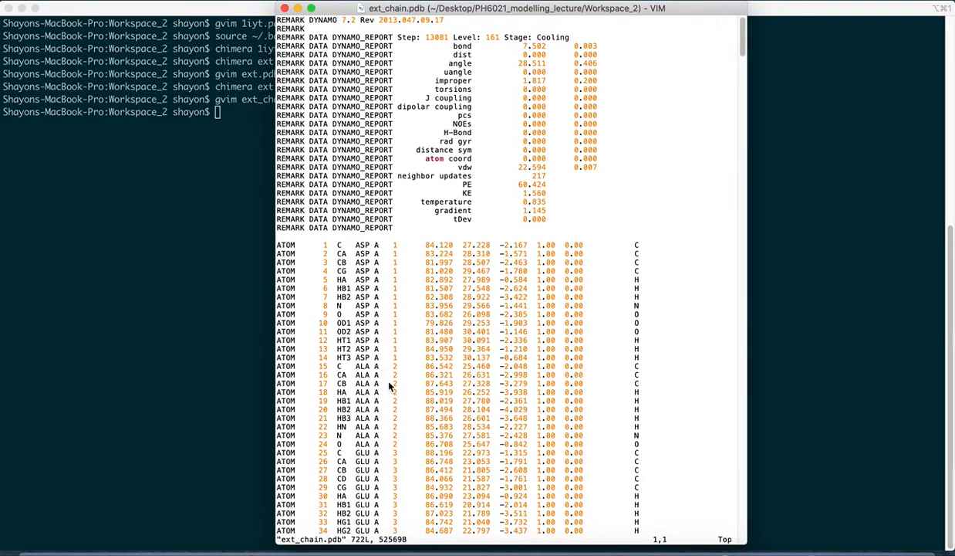
scroll(390, 376, down, 2)
scroll(390, 377, down, 12)
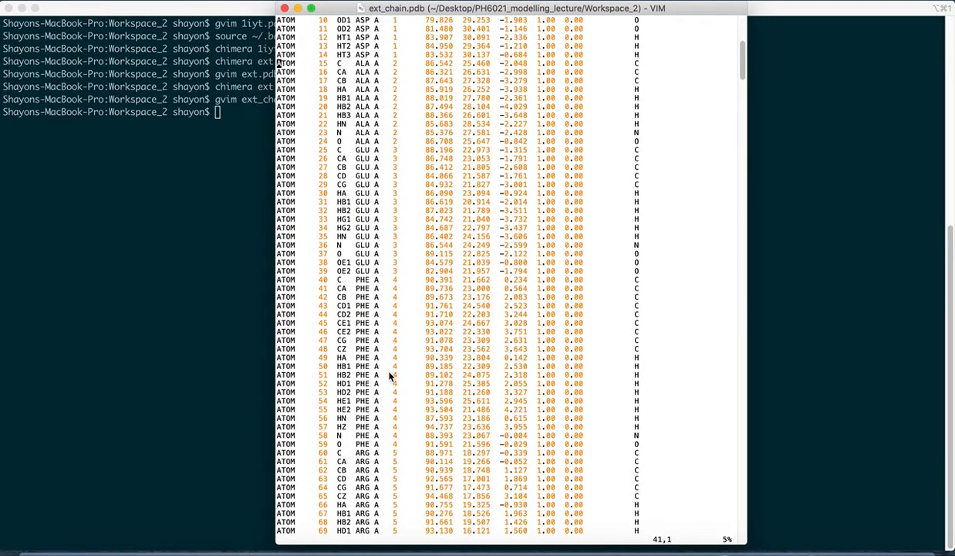
scroll(390, 376, down, 18)
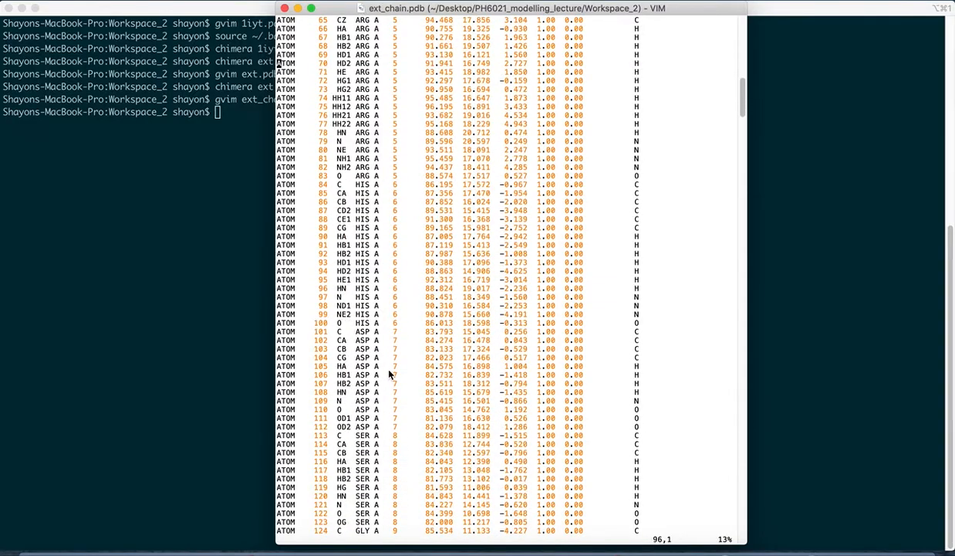
click(284, 7)
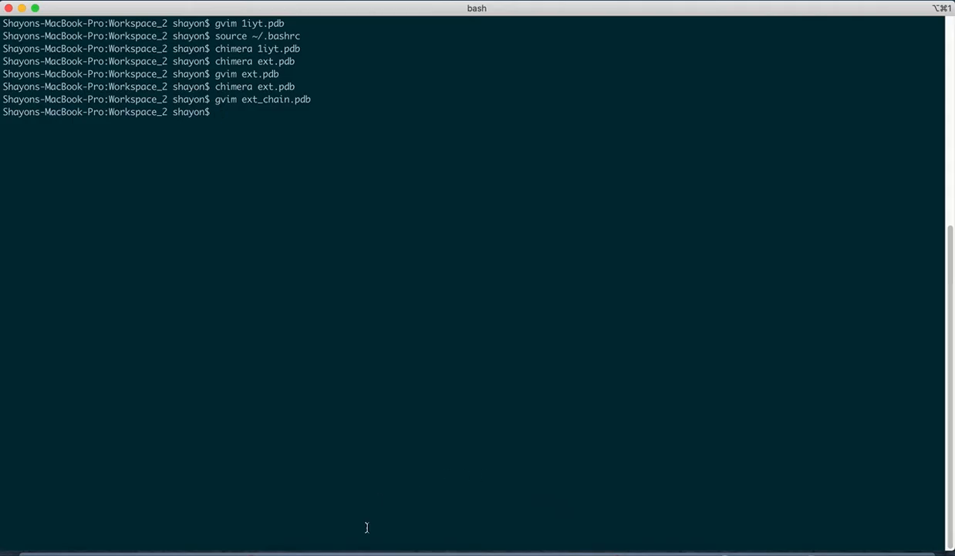
- Switch to the CABS-flex 2.0 submission page in Chrome and choose ext_chain.pdb from Workspace_2 as the input PDB file
mouse_move(190, 541)
click(111, 533)
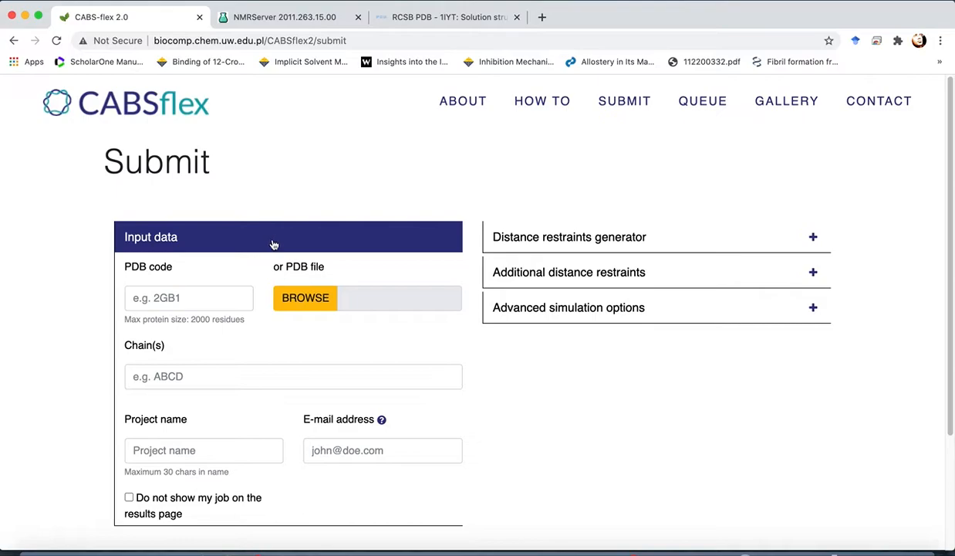
click(310, 303)
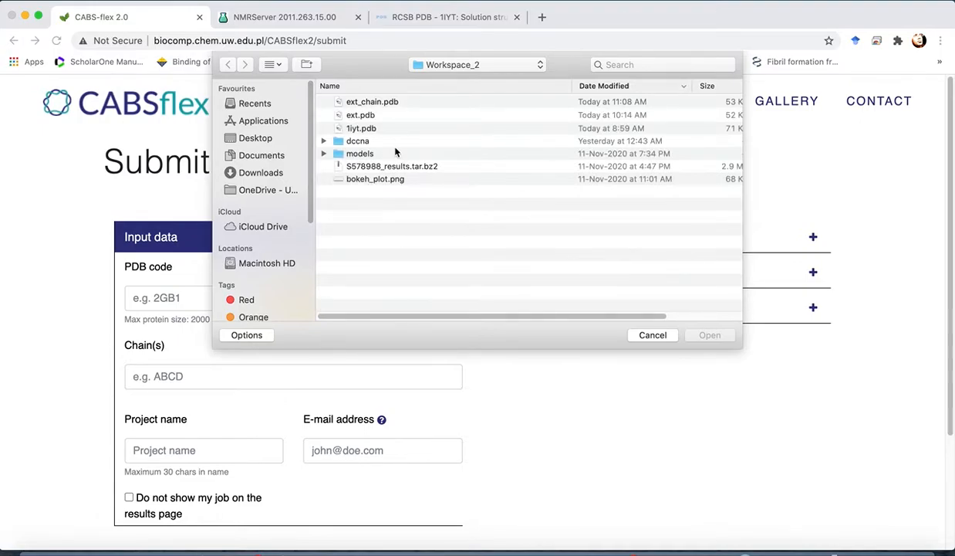
click(374, 102)
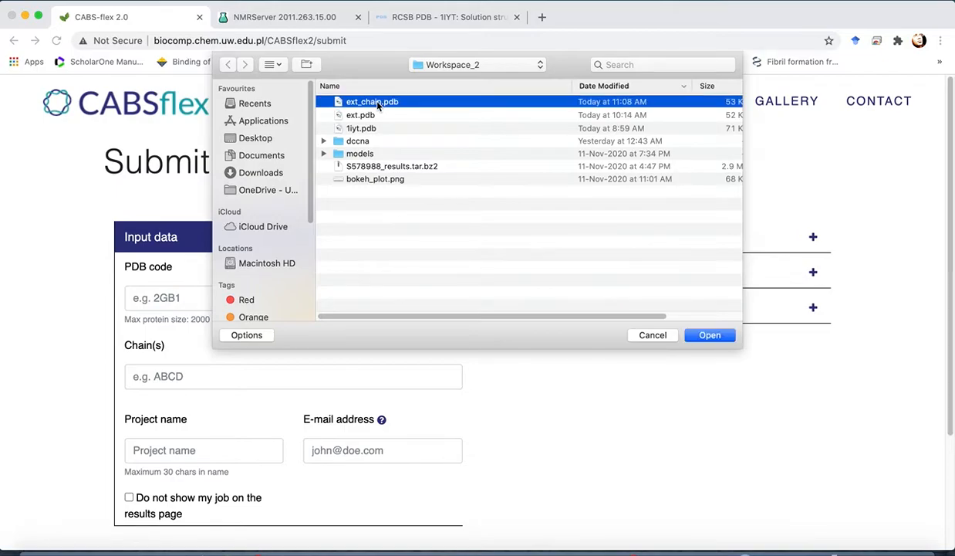
click(710, 334)
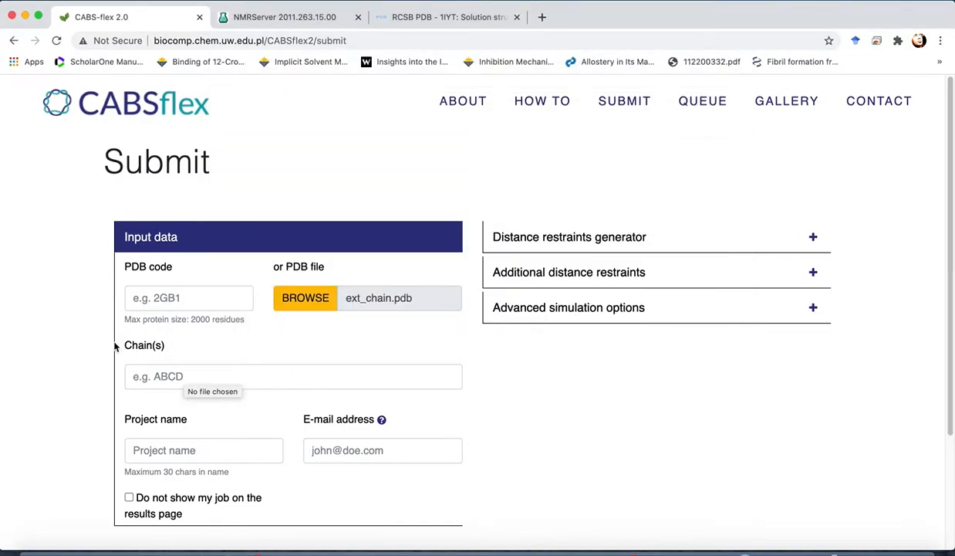
- Set the chain to A, name the project ab42, and fill in the contact's e-mail address
click(156, 376)
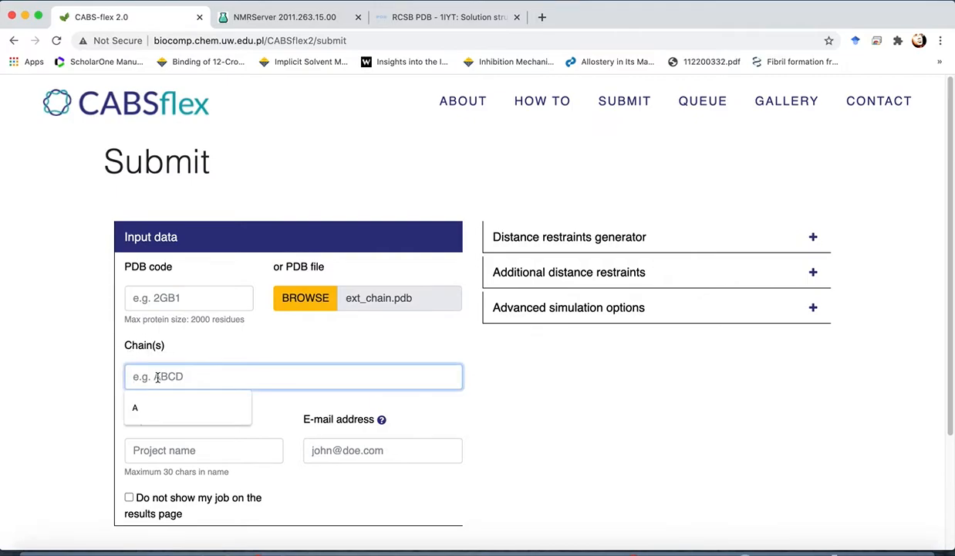
text(A)
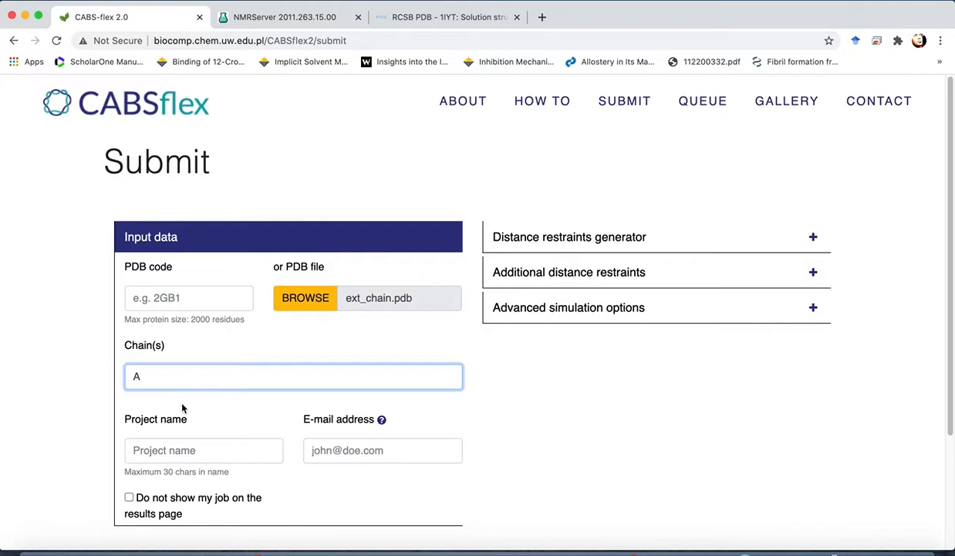
click(179, 448)
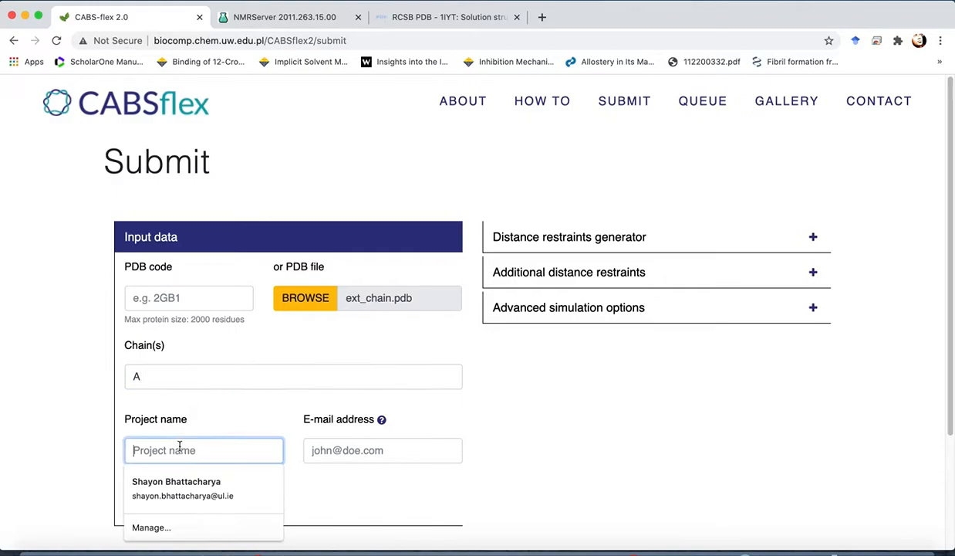
text(ab42)
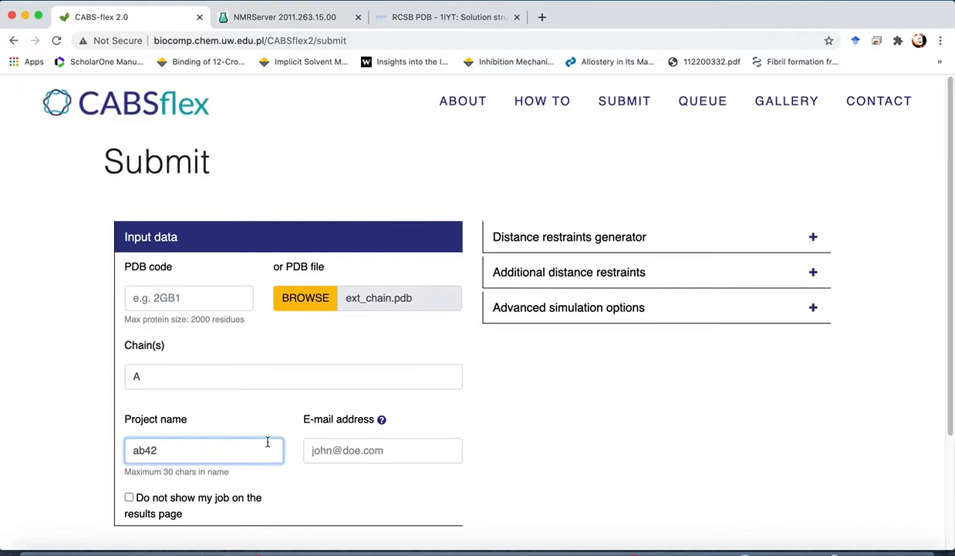
click(329, 453)
click(332, 479)
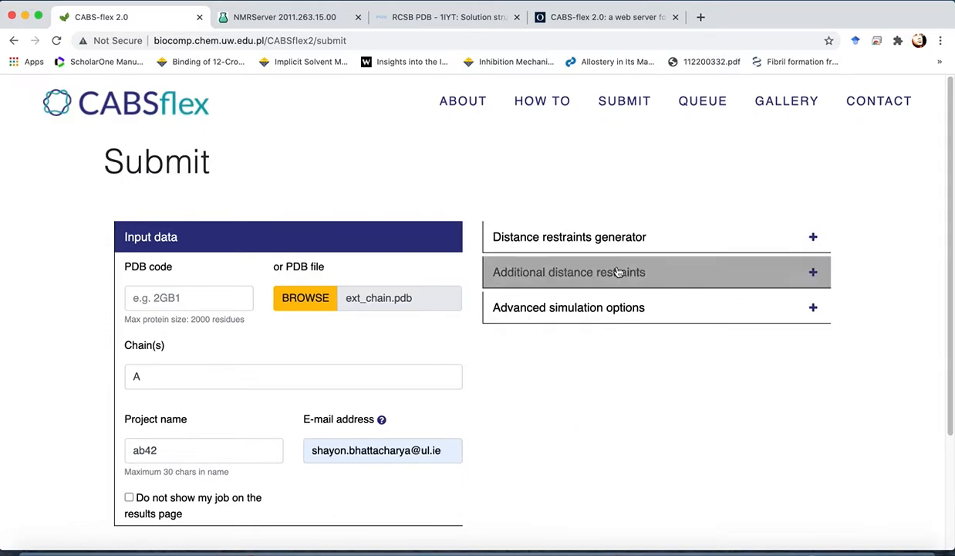
- Review the distance restraints generator's mode, rigidity and manual editing options, keeping mode SS2 and manual editing at No
click(582, 241)
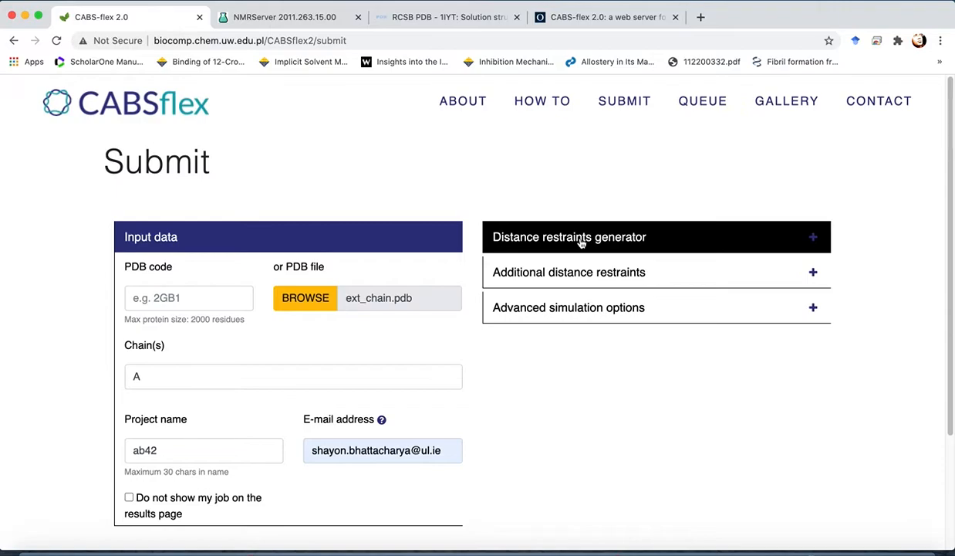
click(582, 241)
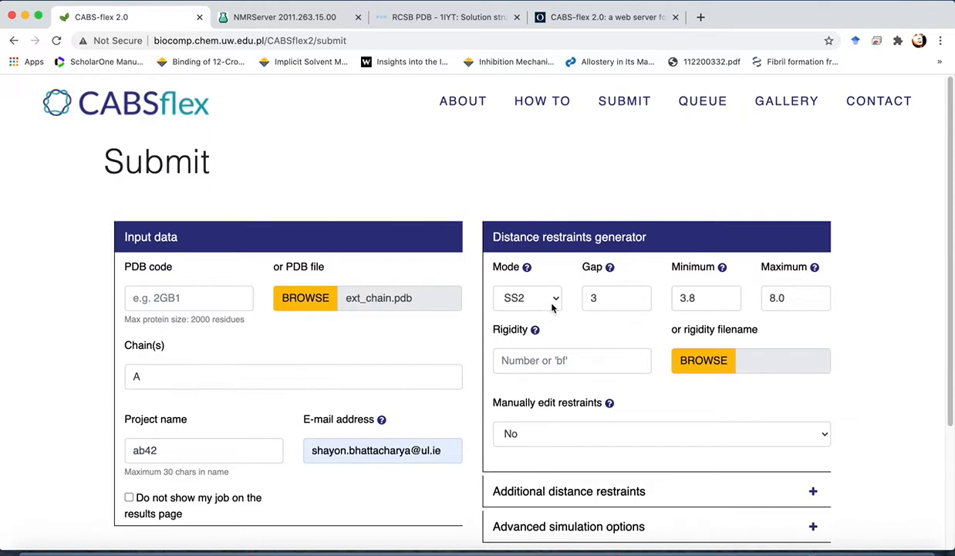
click(552, 307)
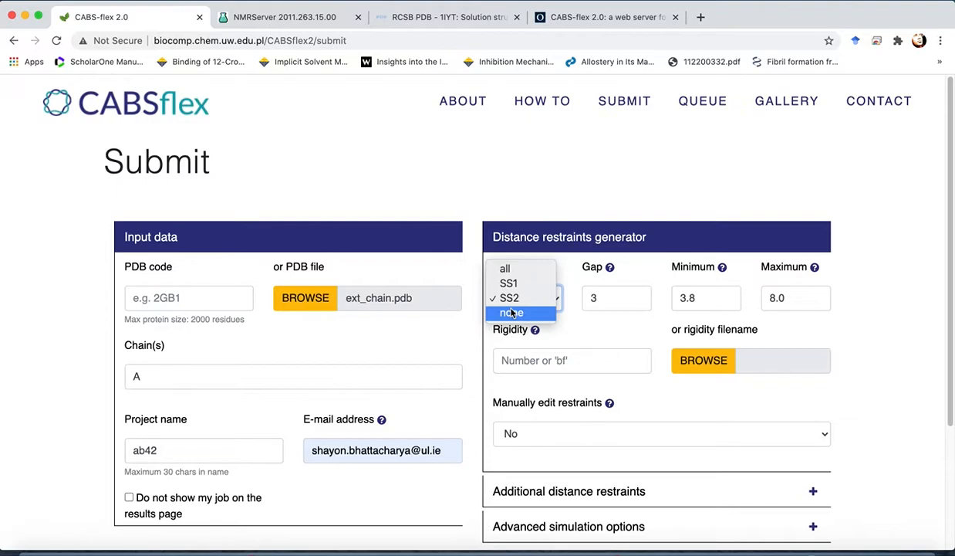
click(586, 314)
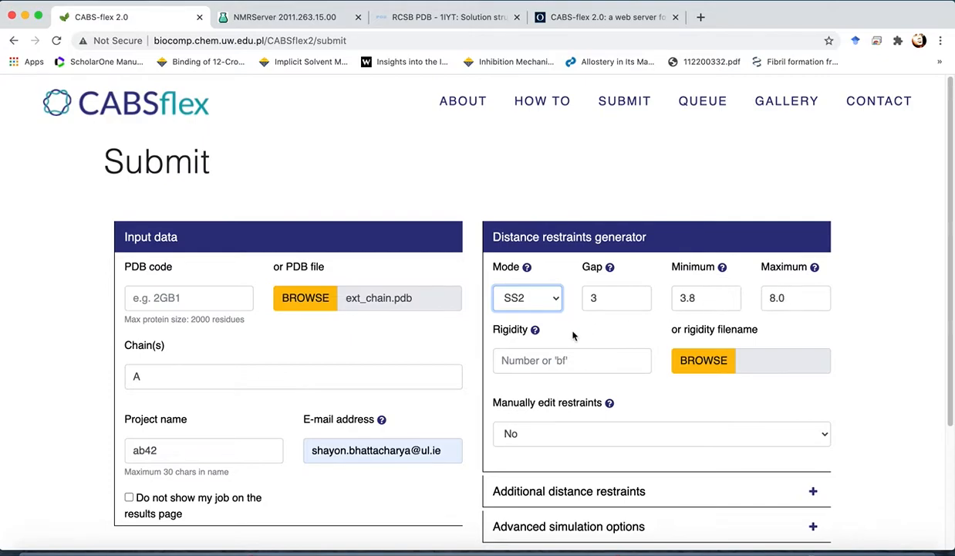
mouse_move(535, 335)
click(636, 380)
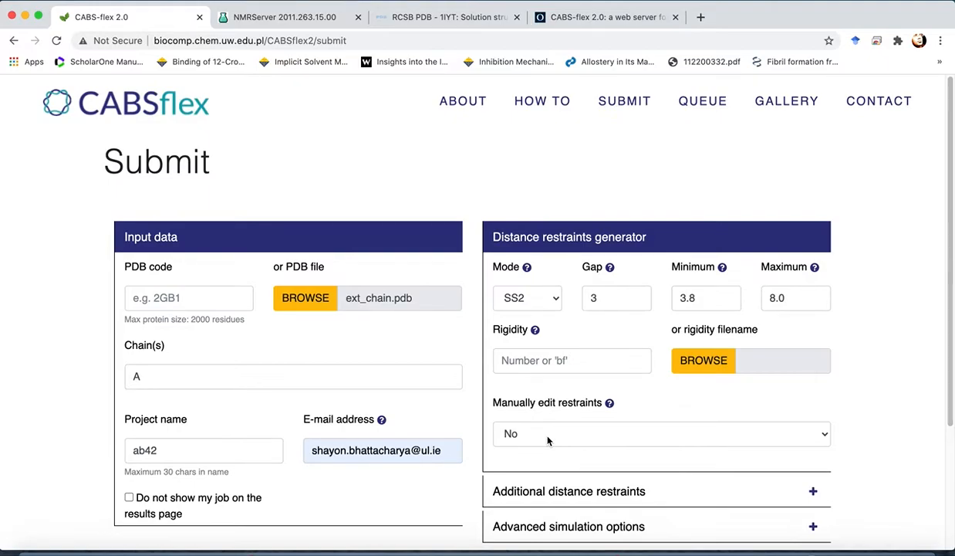
click(514, 435)
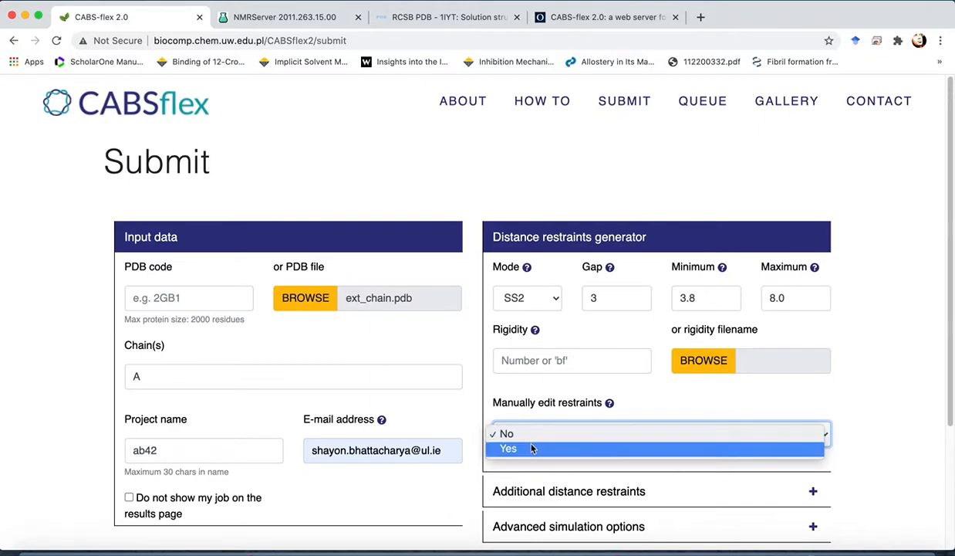
click(529, 437)
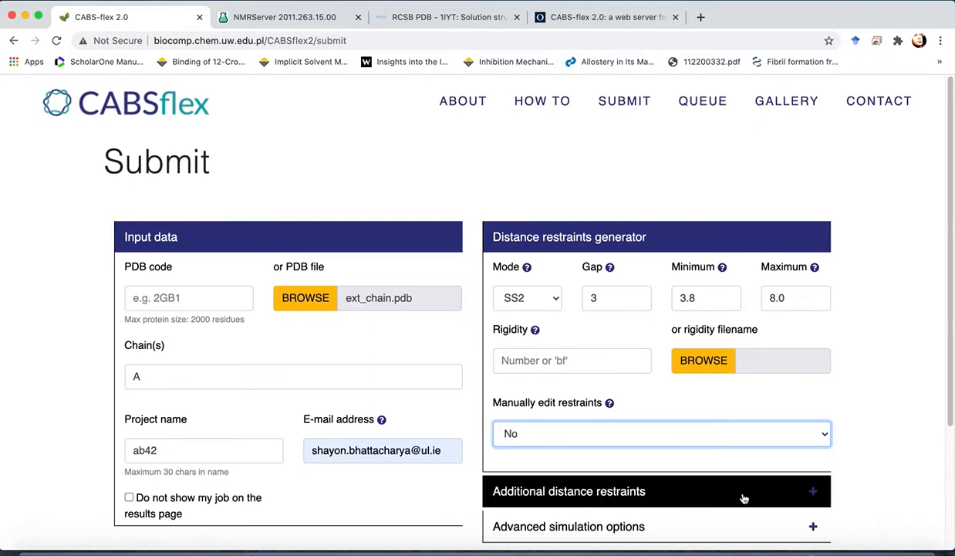
- Review the additional distance restraints and the advanced simulation options, and collapse both sections
click(743, 499)
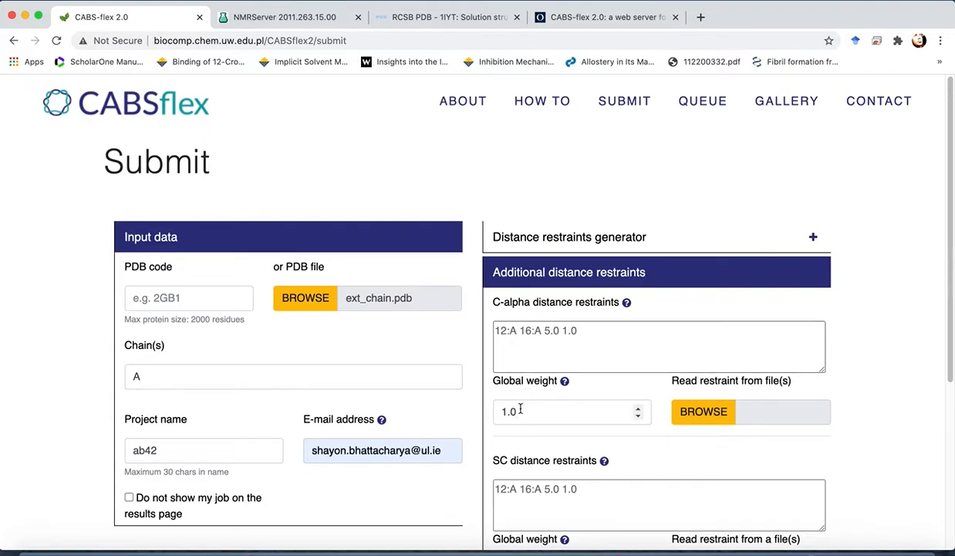
scroll(561, 453, down, 2)
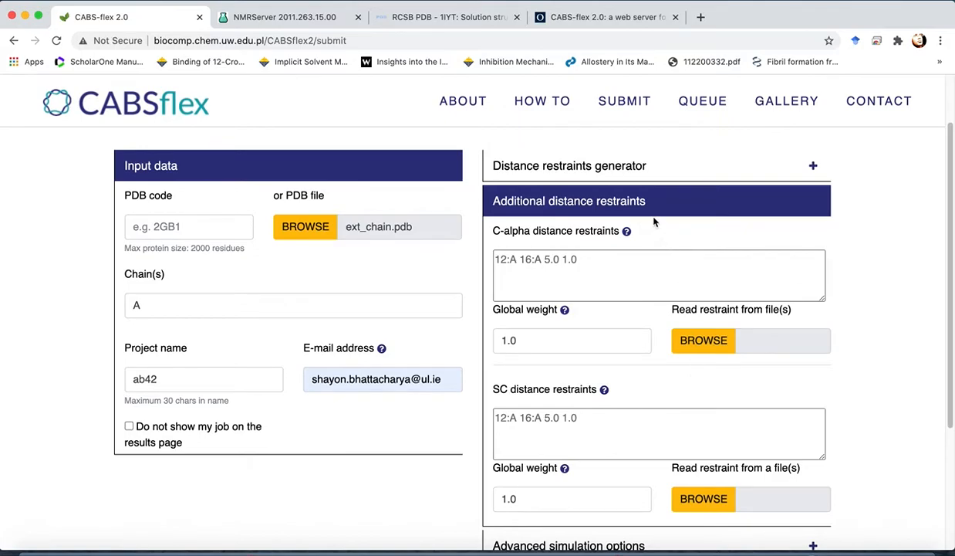
scroll(654, 205, down, 1)
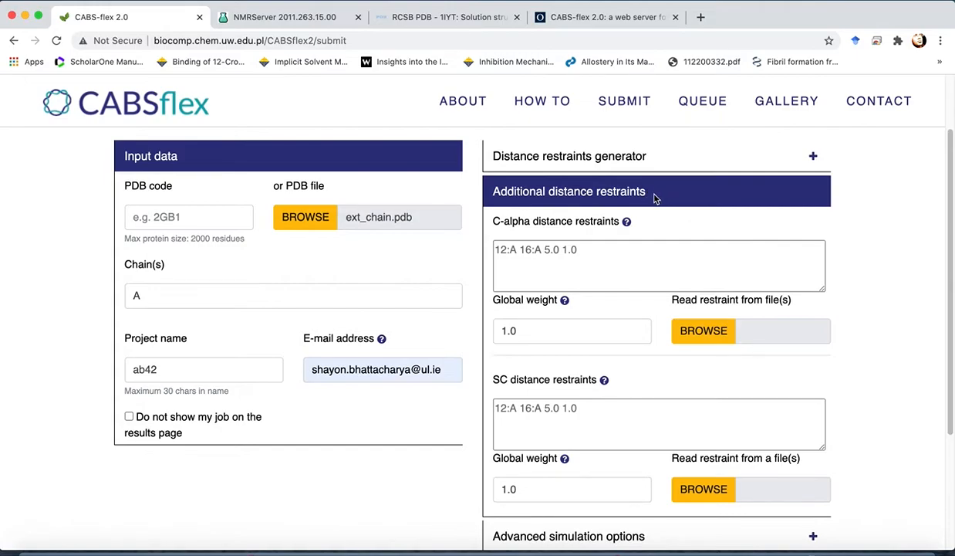
click(652, 198)
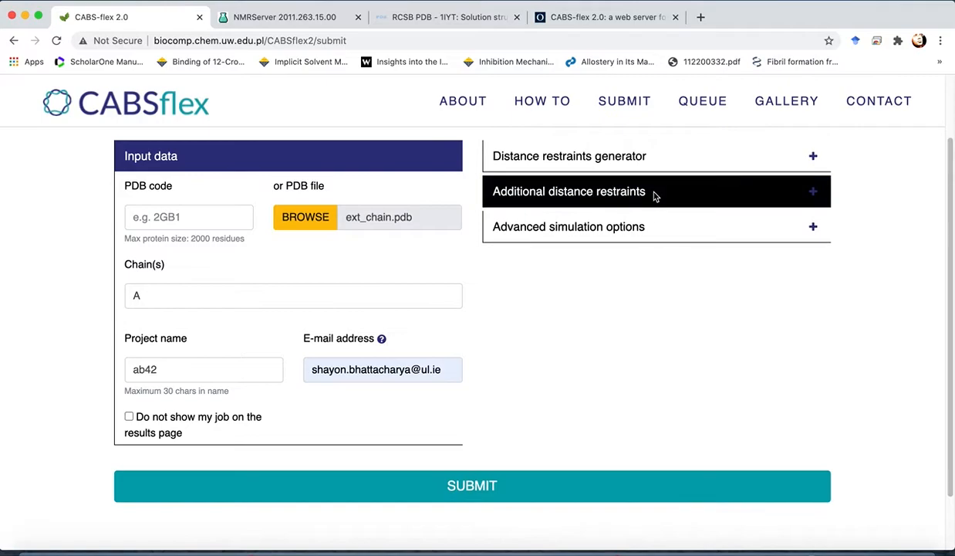
click(629, 232)
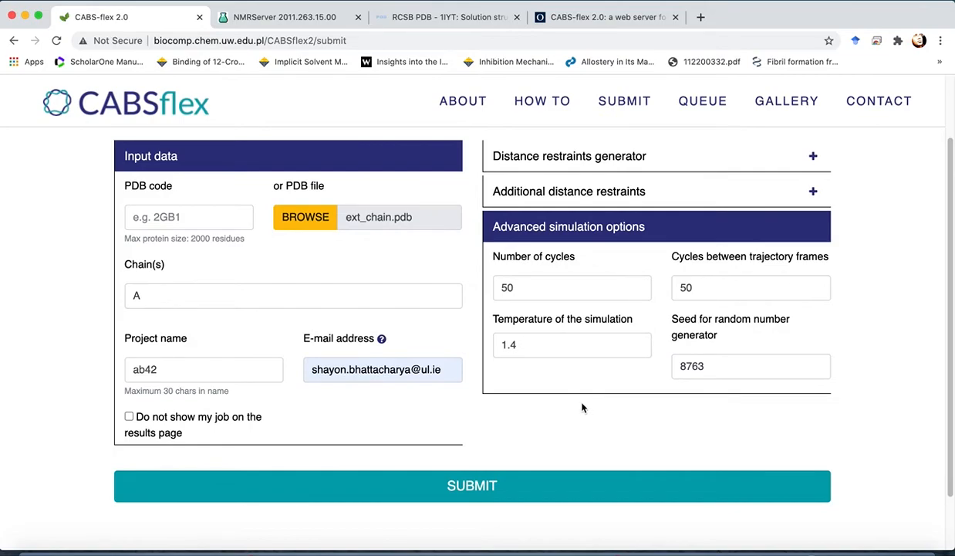
click(604, 226)
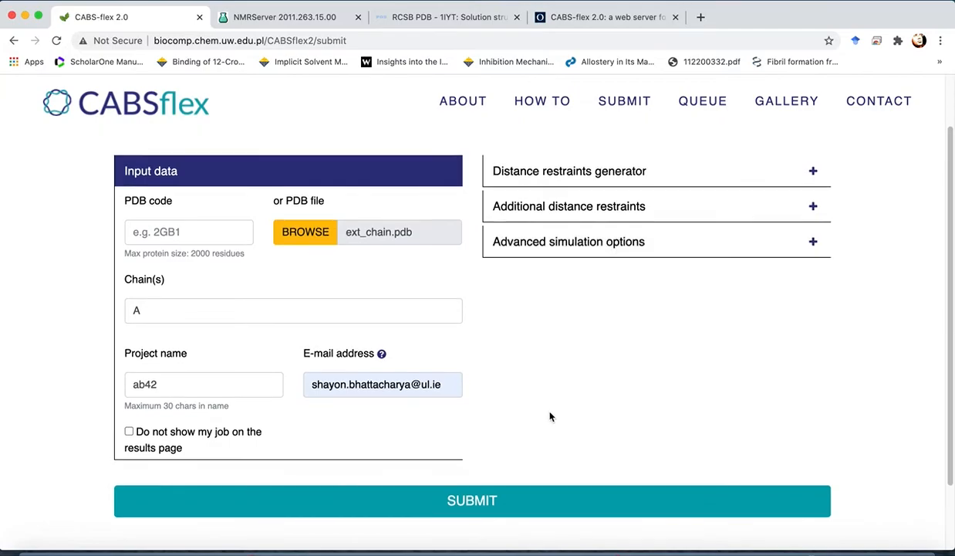
- Submit the ab42 job and review its project information and detailed simulation parameters
click(500, 507)
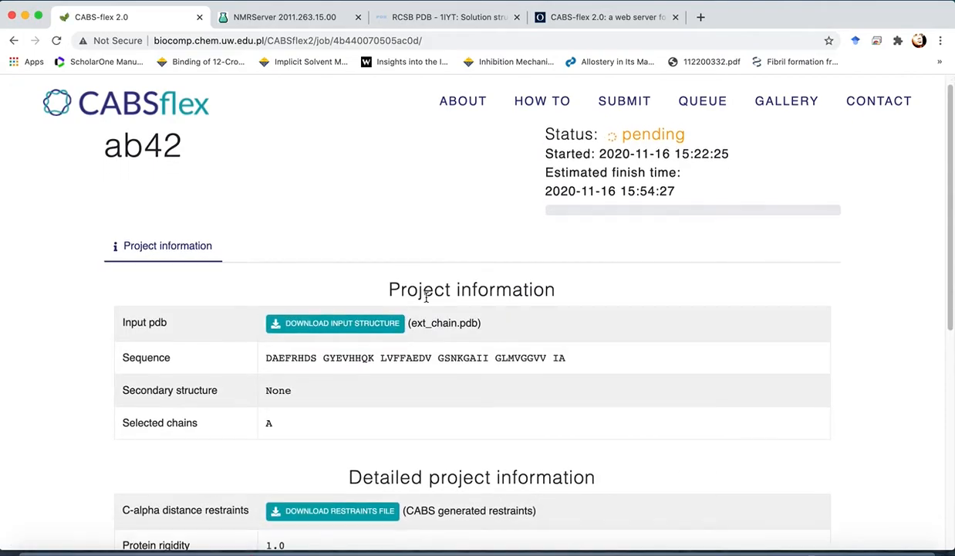
scroll(426, 298, down, 3)
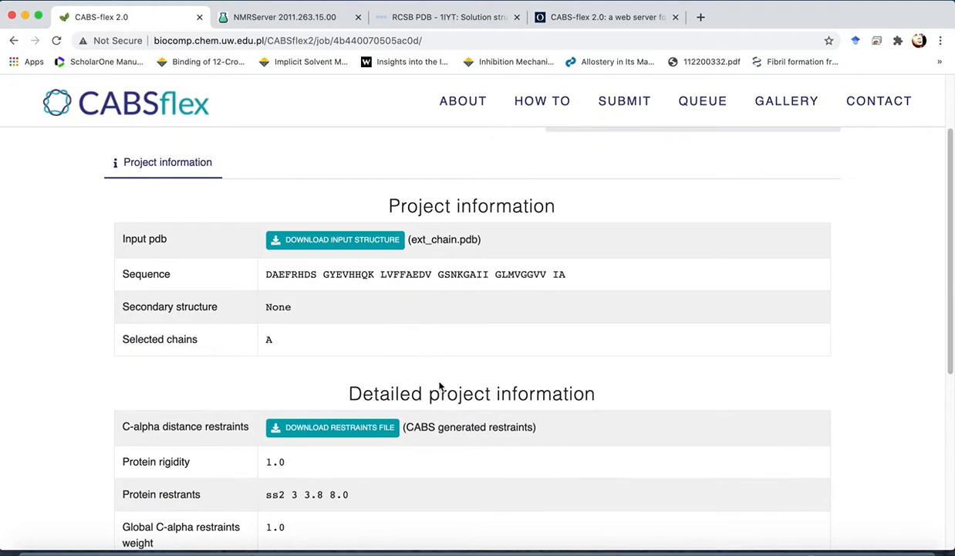
scroll(443, 385, down, 2)
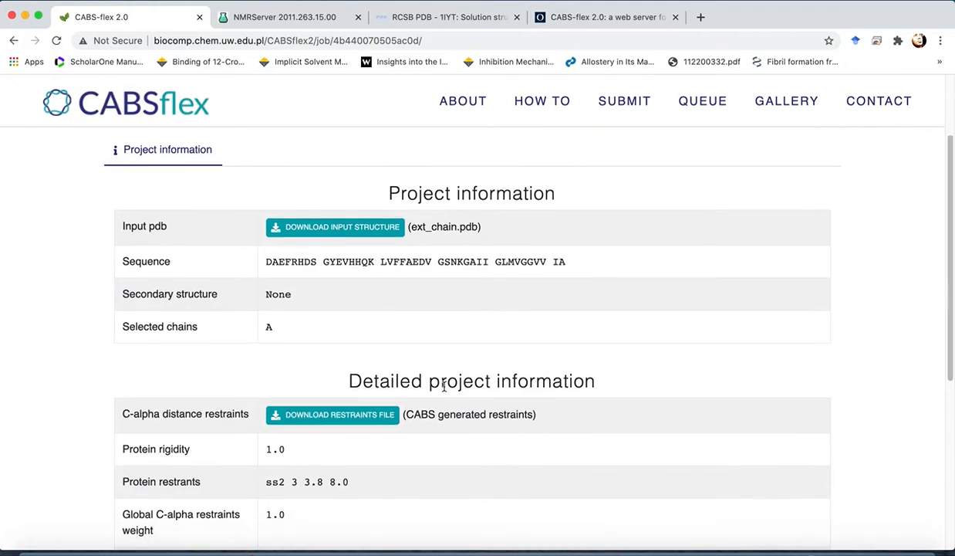
scroll(443, 386, down, 3)
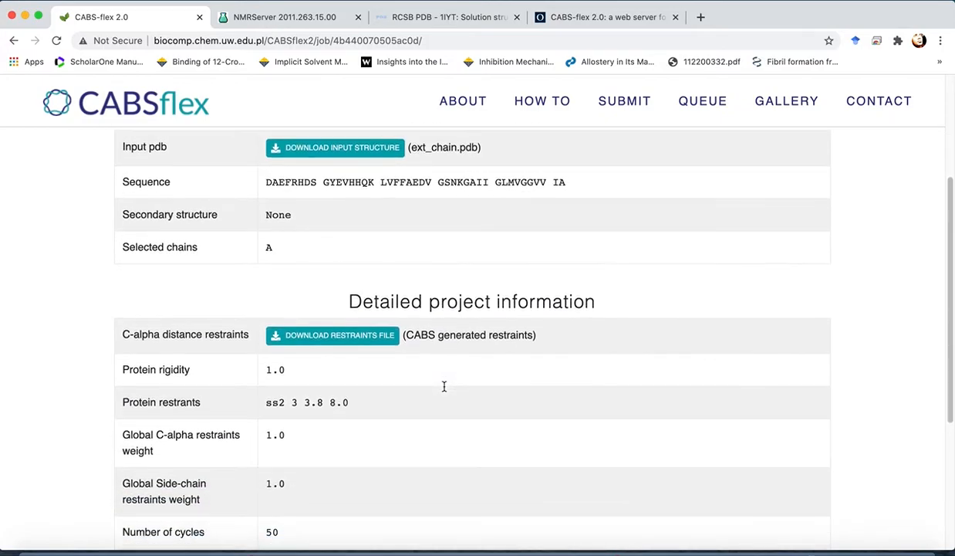
scroll(444, 386, down, 2)
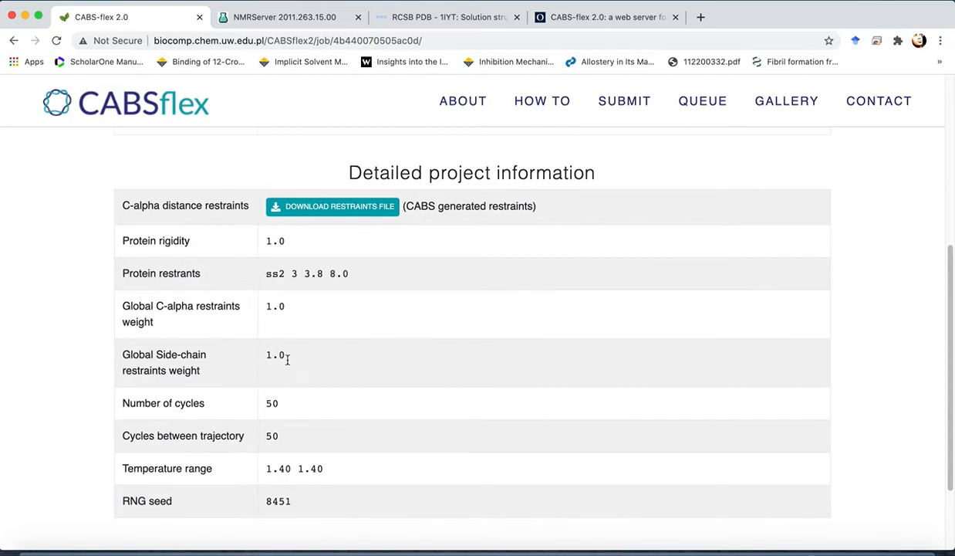
scroll(366, 418, down, 2)
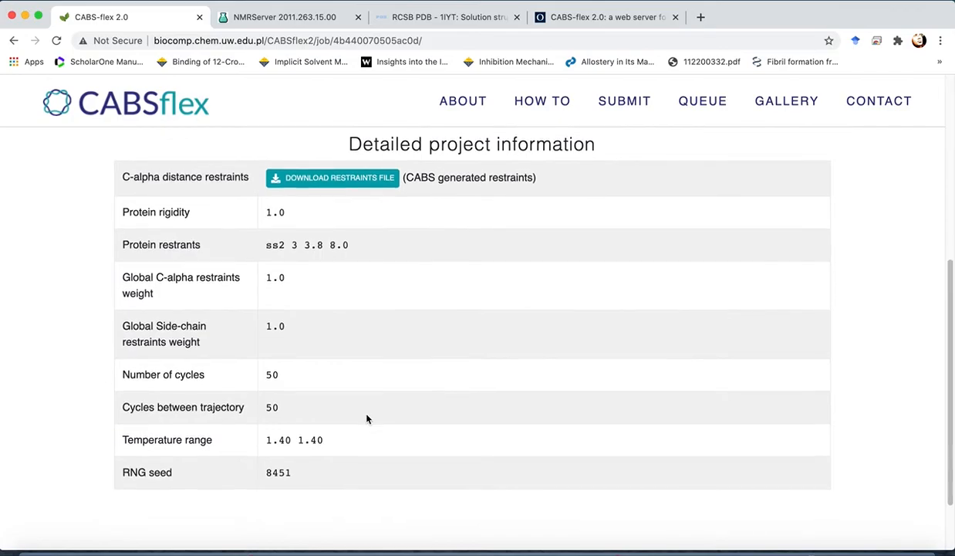
scroll(366, 419, down, 2)
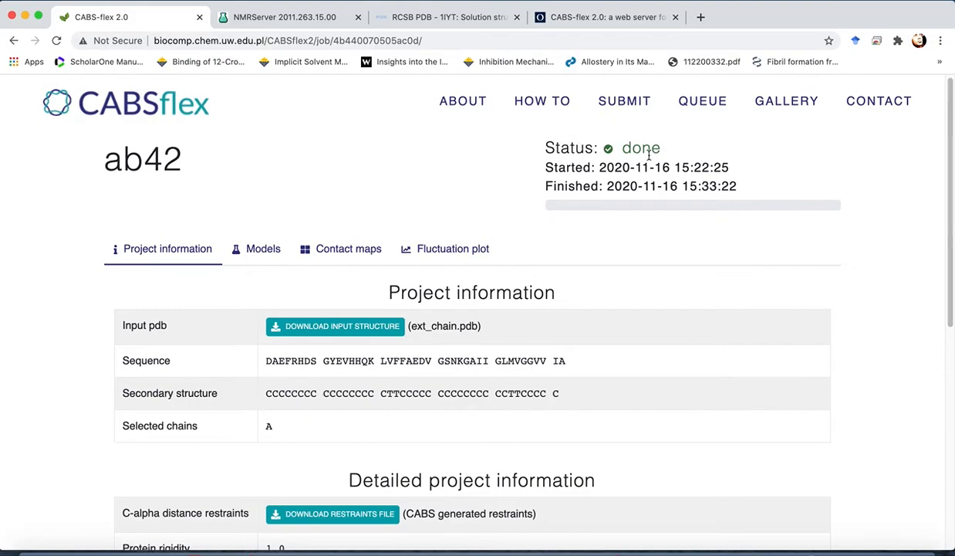
- Open the ab42 job's models and examine the superimposed model_all structure from several angles
click(260, 251)
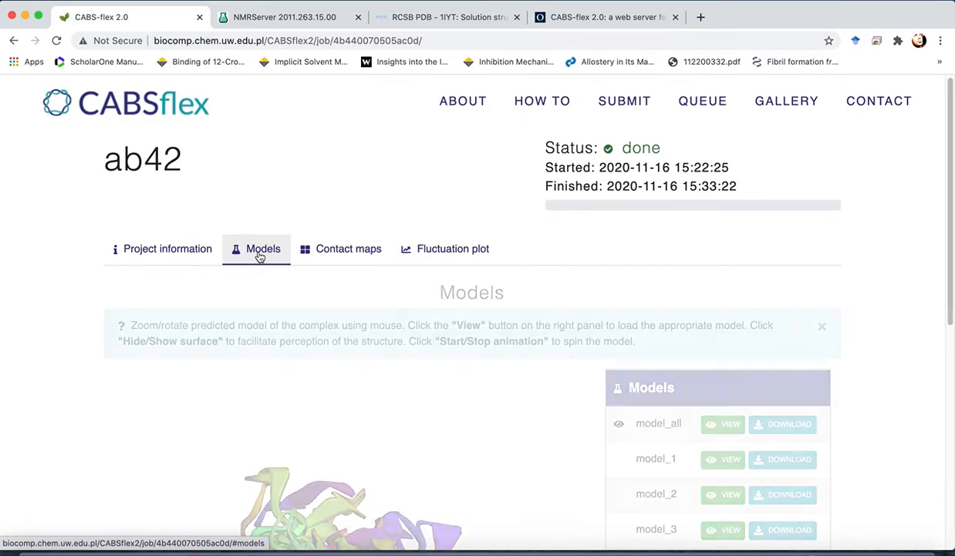
scroll(35, 363, down, 5)
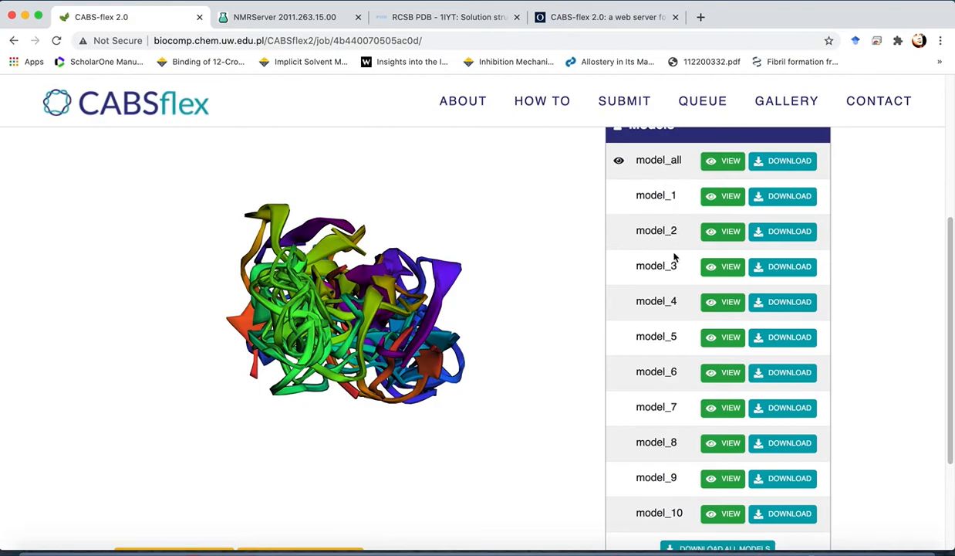
drag(330, 338, 251, 376)
drag(326, 316, 357, 353)
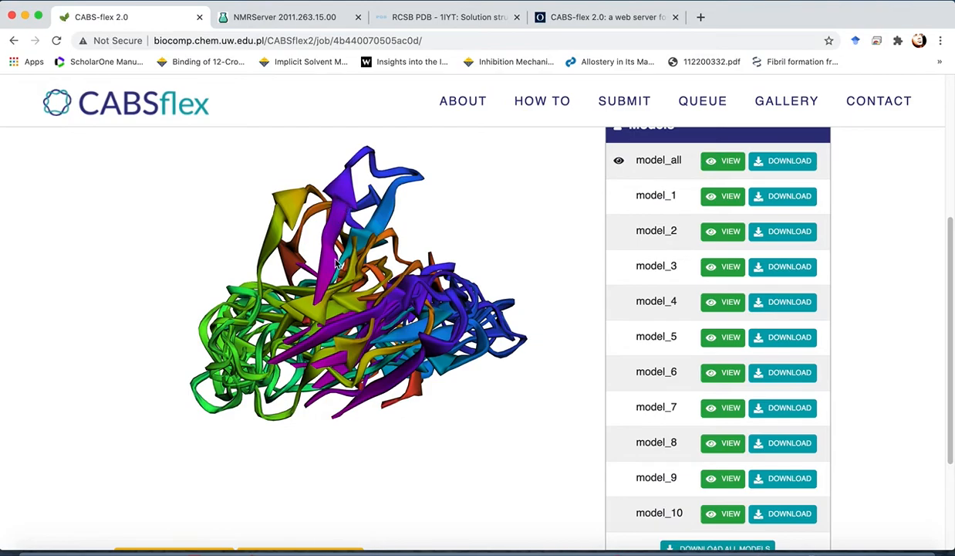
drag(355, 322, 334, 344)
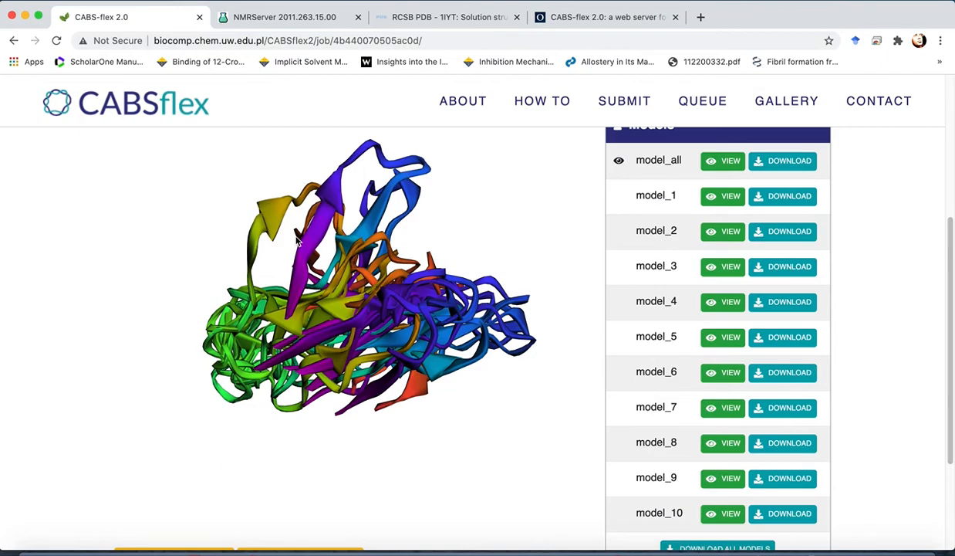
mouse_move(353, 259)
mouse_down()
mouse_move(373, 287)
mouse_move(352, 262)
mouse_up()
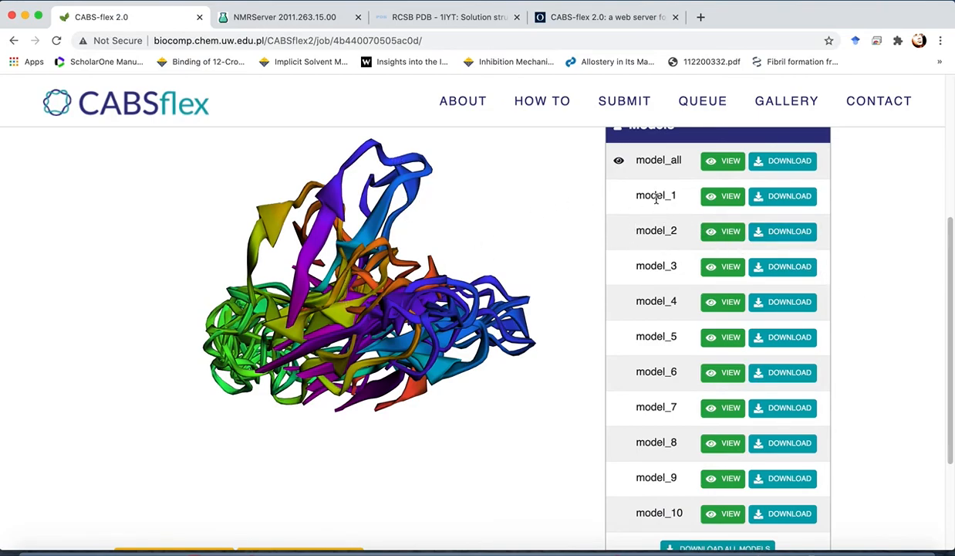
- Display model_1 on its own and examine its fold from different angles
click(708, 200)
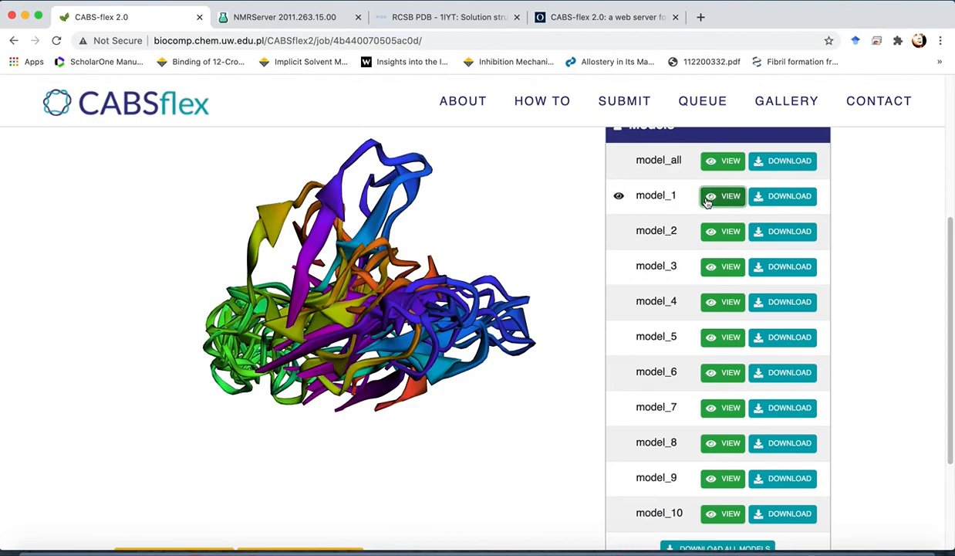
drag(327, 378, 327, 404)
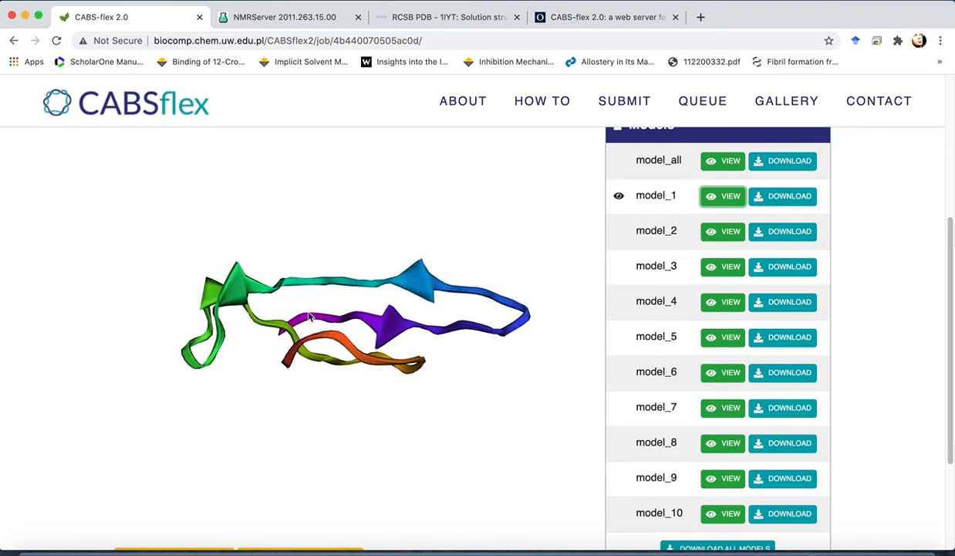
drag(366, 311, 360, 328)
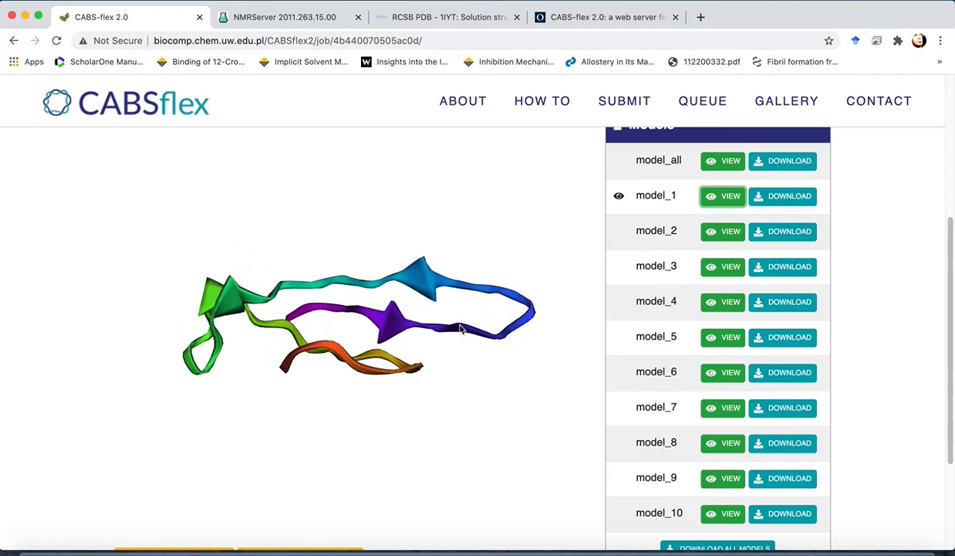
- View the individual structures model_2 through model_10 one after another and compare their folds
click(722, 232)
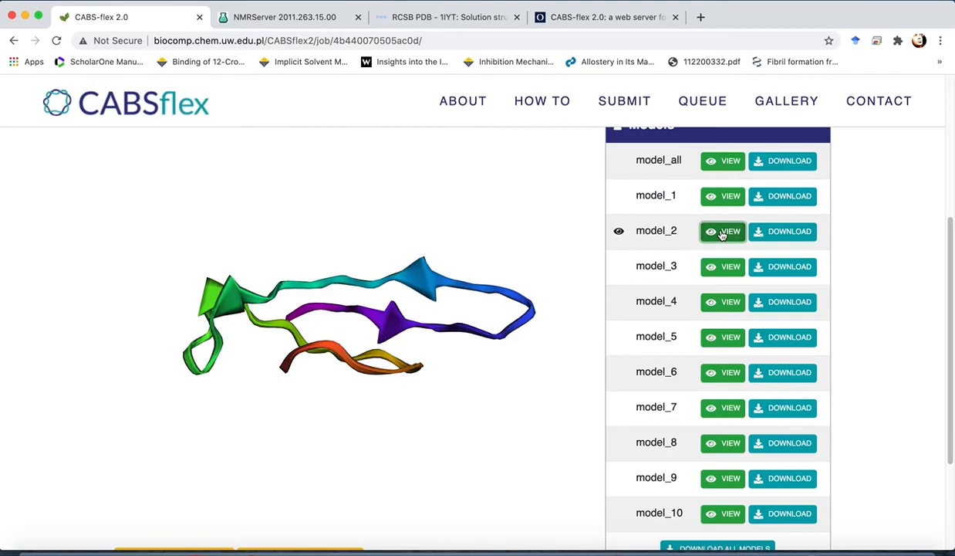
click(720, 267)
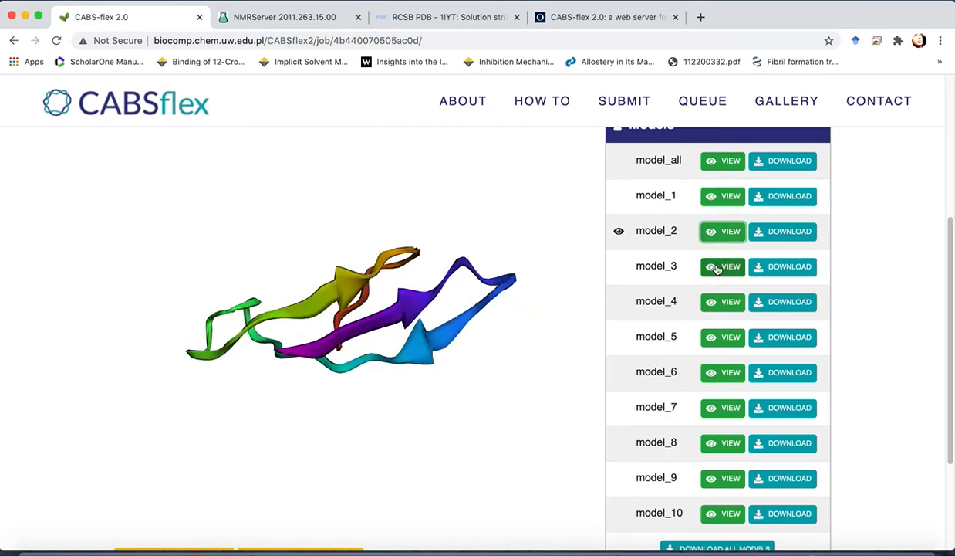
click(714, 303)
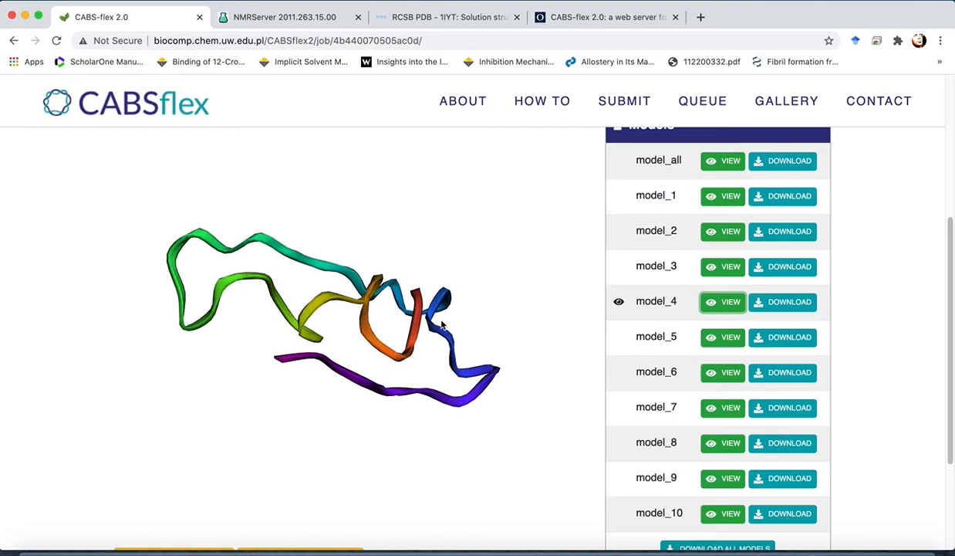
click(725, 337)
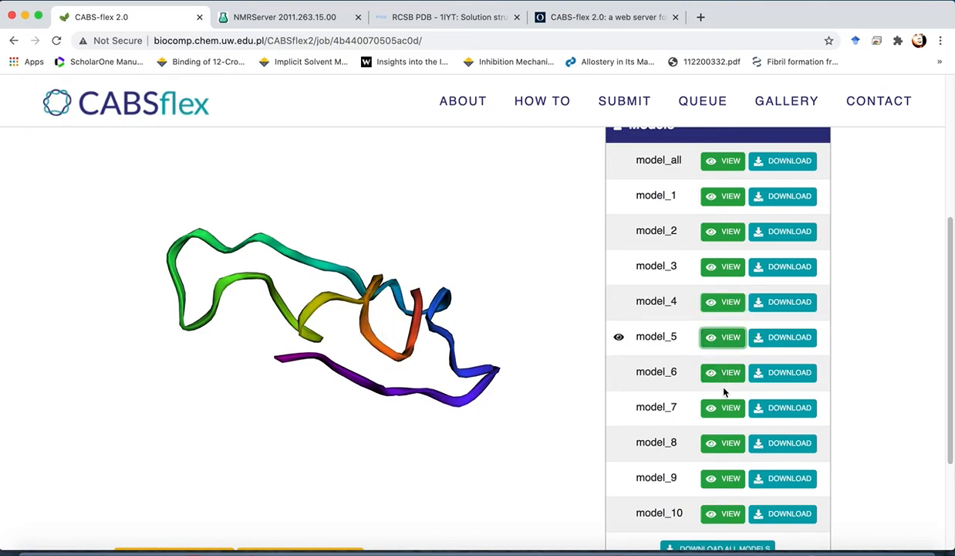
click(724, 373)
click(724, 406)
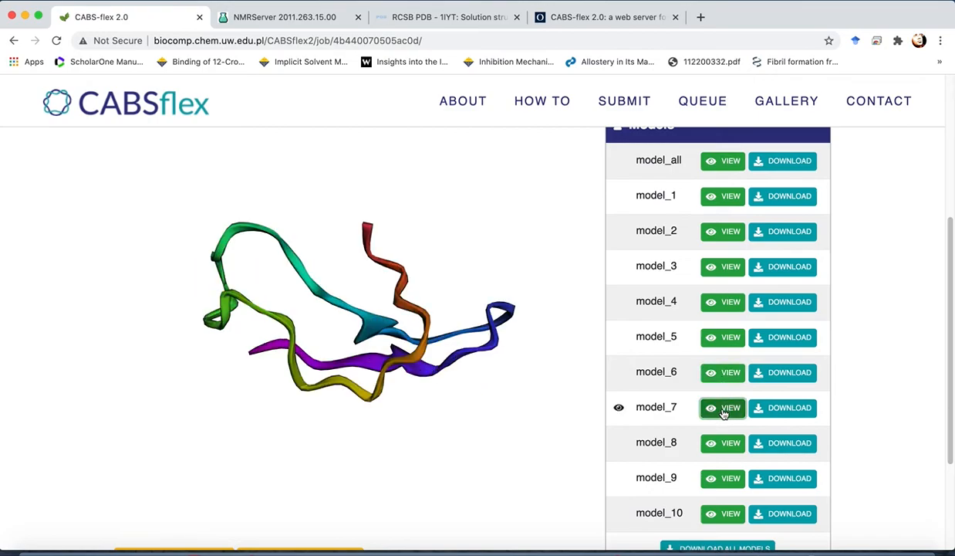
click(724, 445)
click(724, 479)
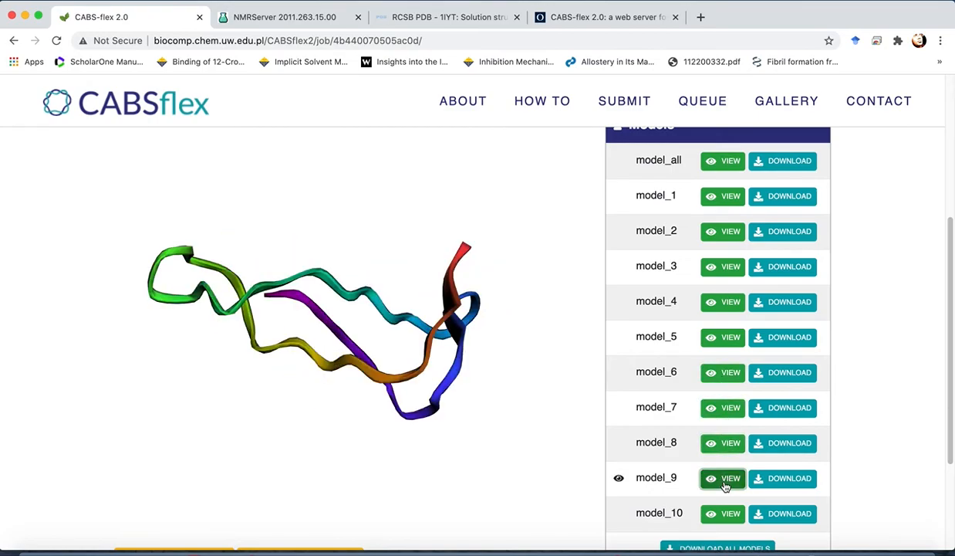
click(722, 515)
mouse_move(410, 410)
mouse_down()
mouse_move(410, 392)
mouse_move(409, 400)
mouse_up()
scroll(591, 386, up, 3)
scroll(592, 386, down, 2)
scroll(861, 331, down, 1)
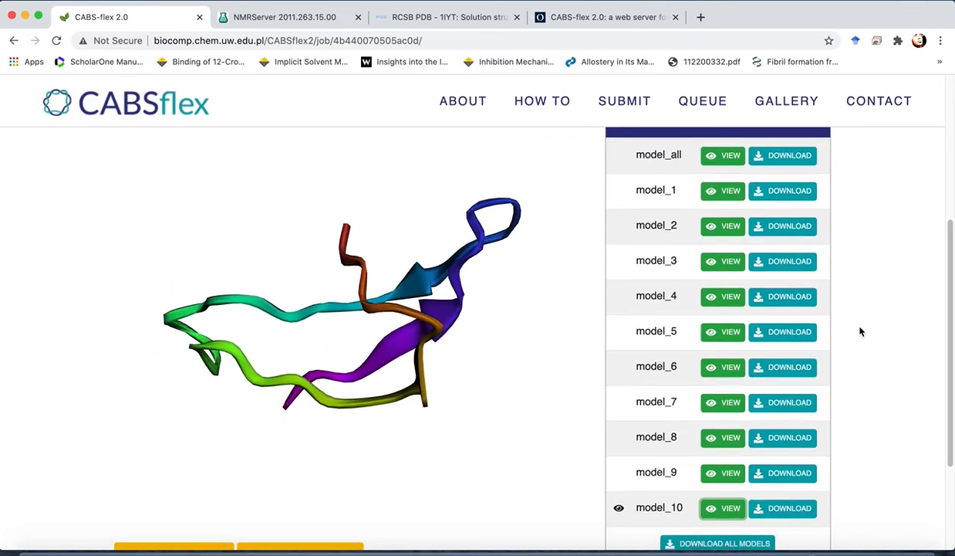
- Display model_all again and download it as multimodel in PDB format to the Workspace_2 folder
click(722, 159)
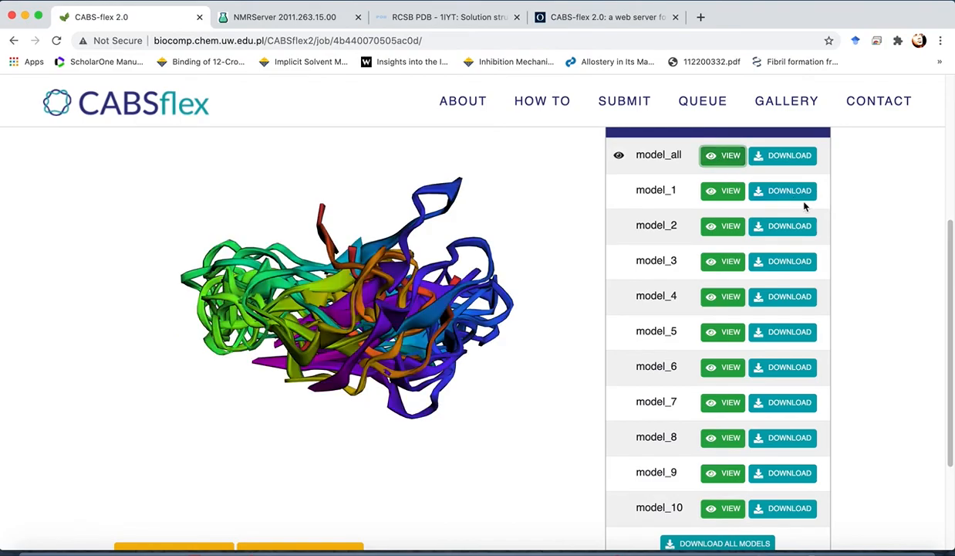
click(782, 159)
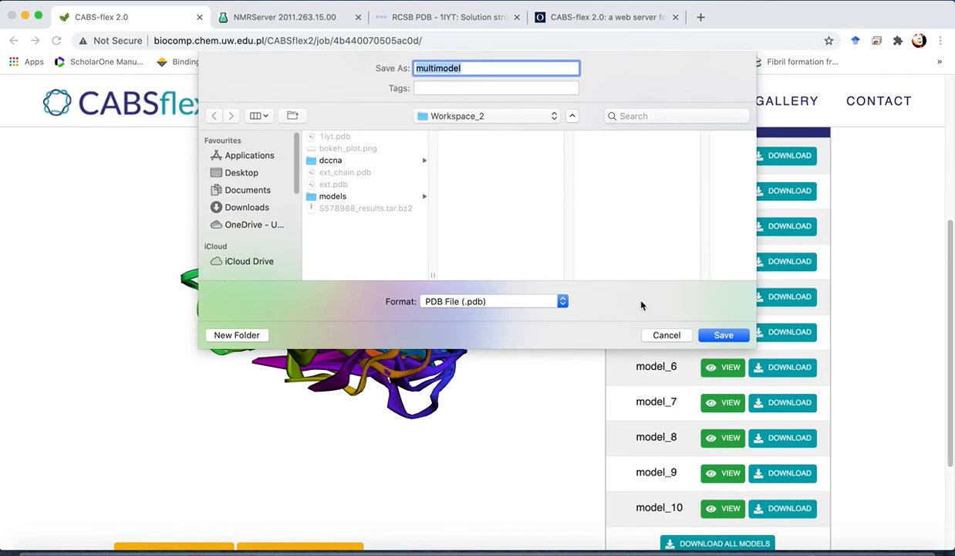
click(724, 334)
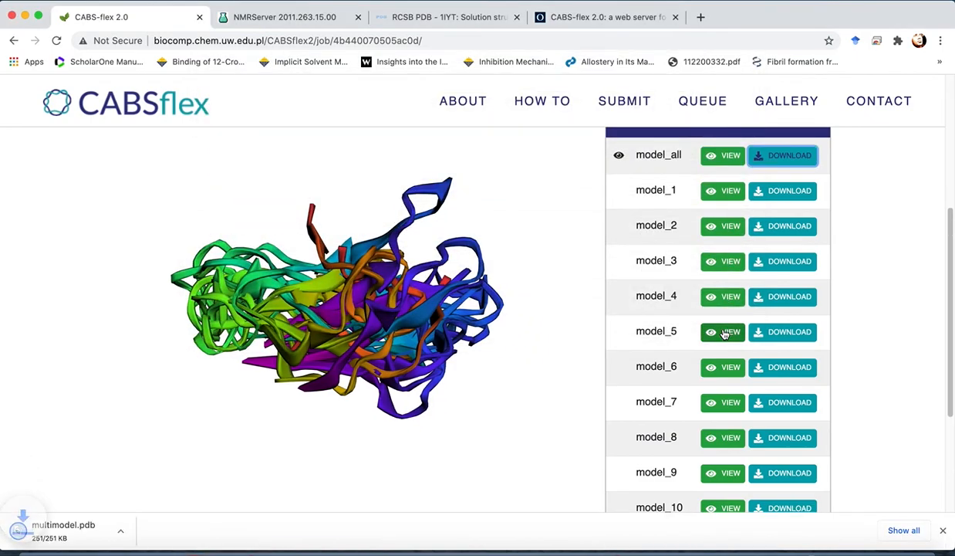
- Open the downloaded multimodel.pdb in UCSF Chimera, examine the structures from another angle, and close Chimera
click(85, 533)
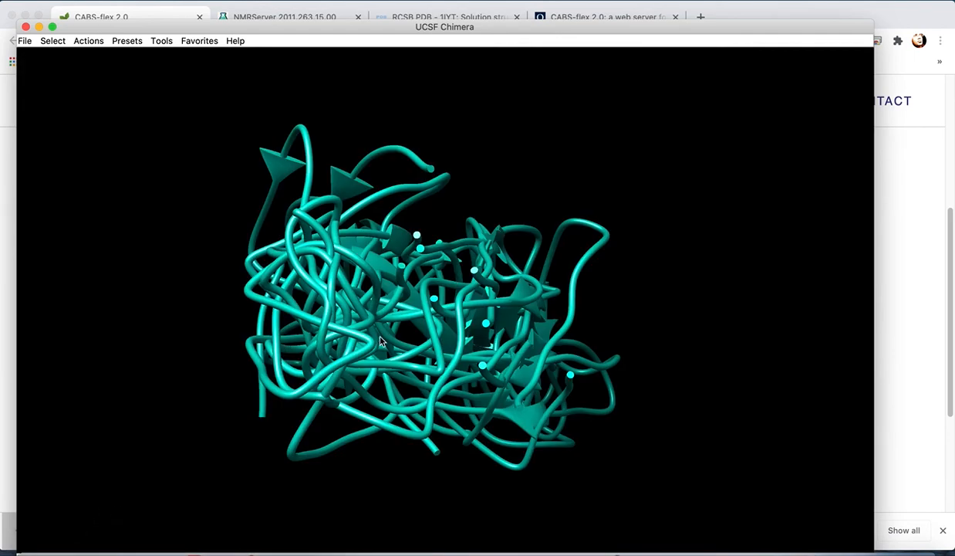
drag(369, 329, 202, 351)
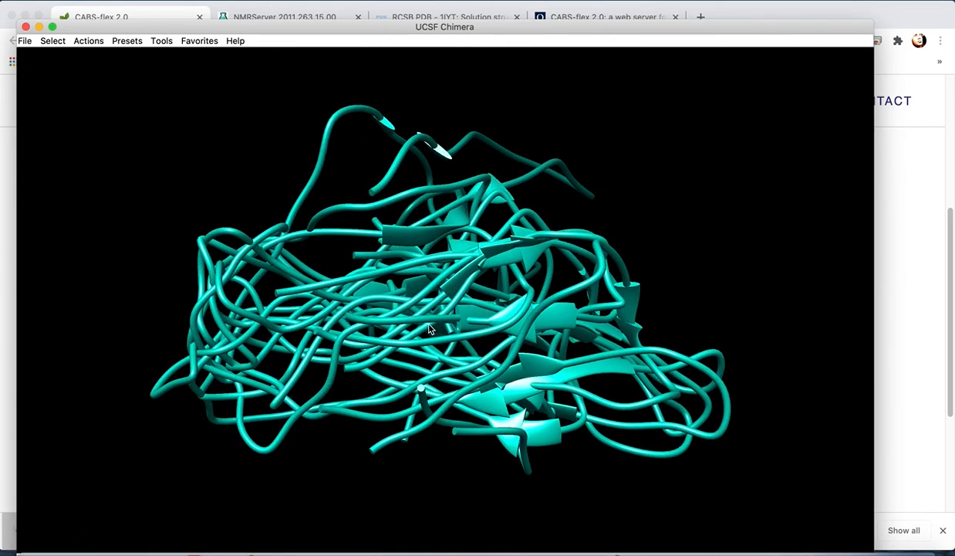
click(26, 28)
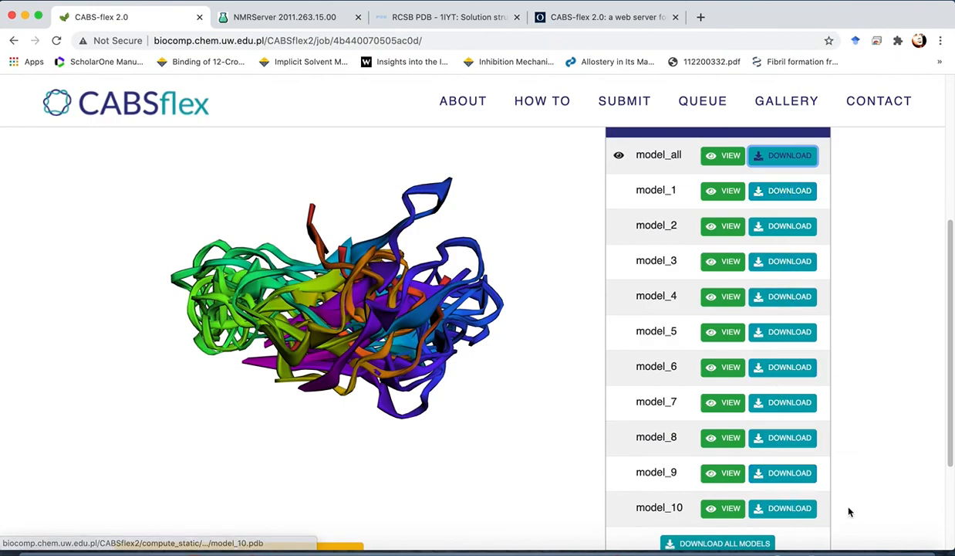
scroll(902, 459, down, 1)
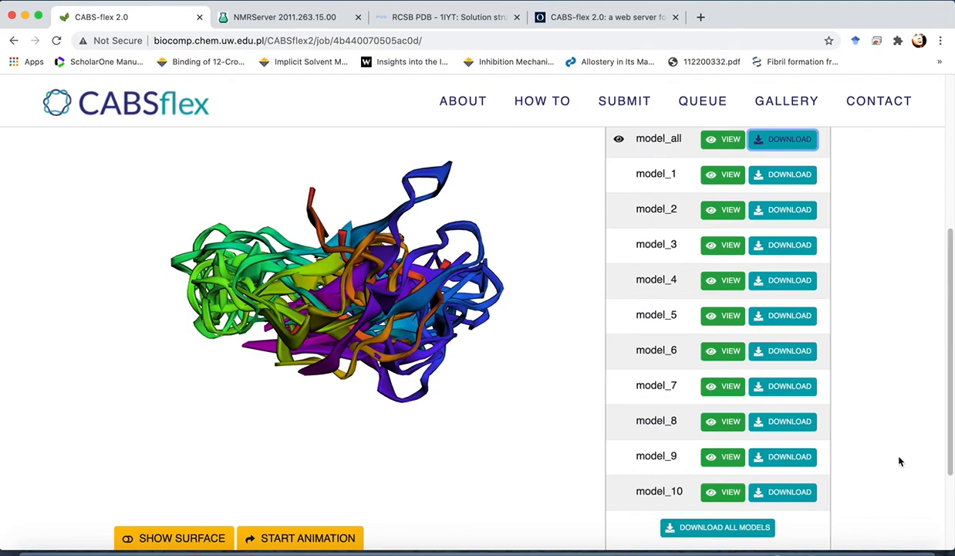
scroll(899, 461, up, 1)
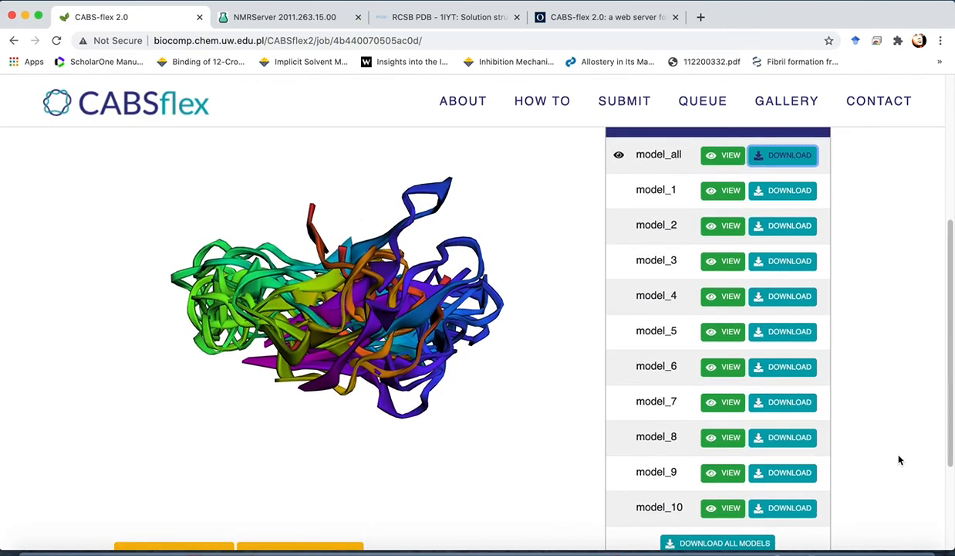
scroll(899, 461, up, 2)
scroll(899, 460, down, 3)
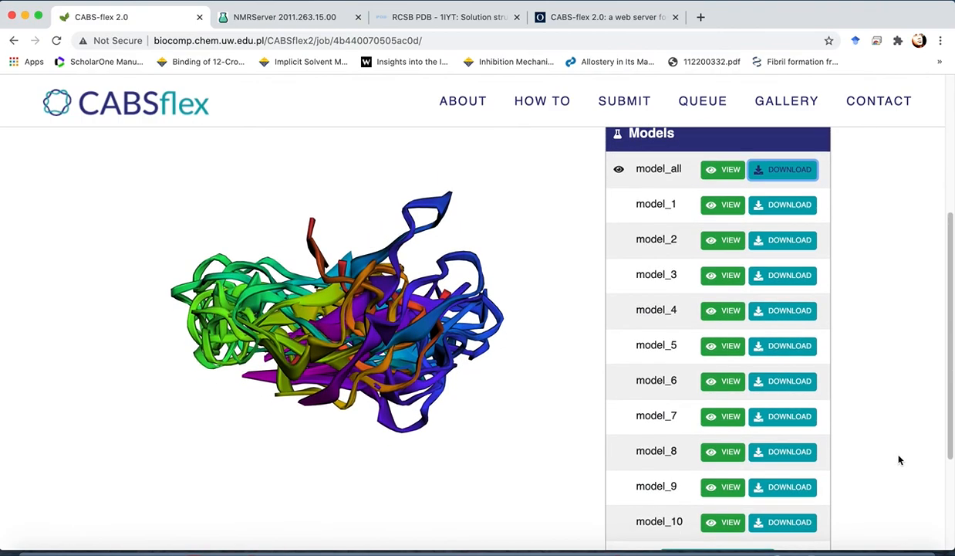